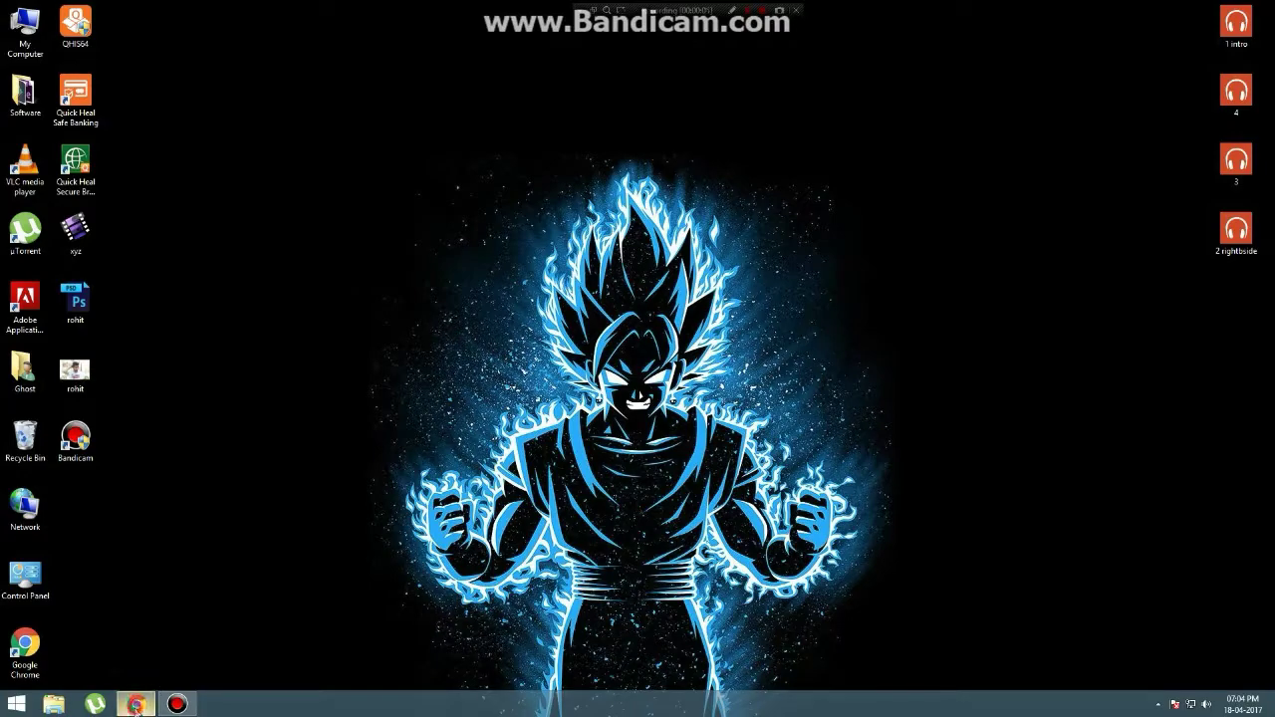
pyautogui.click(136, 704)
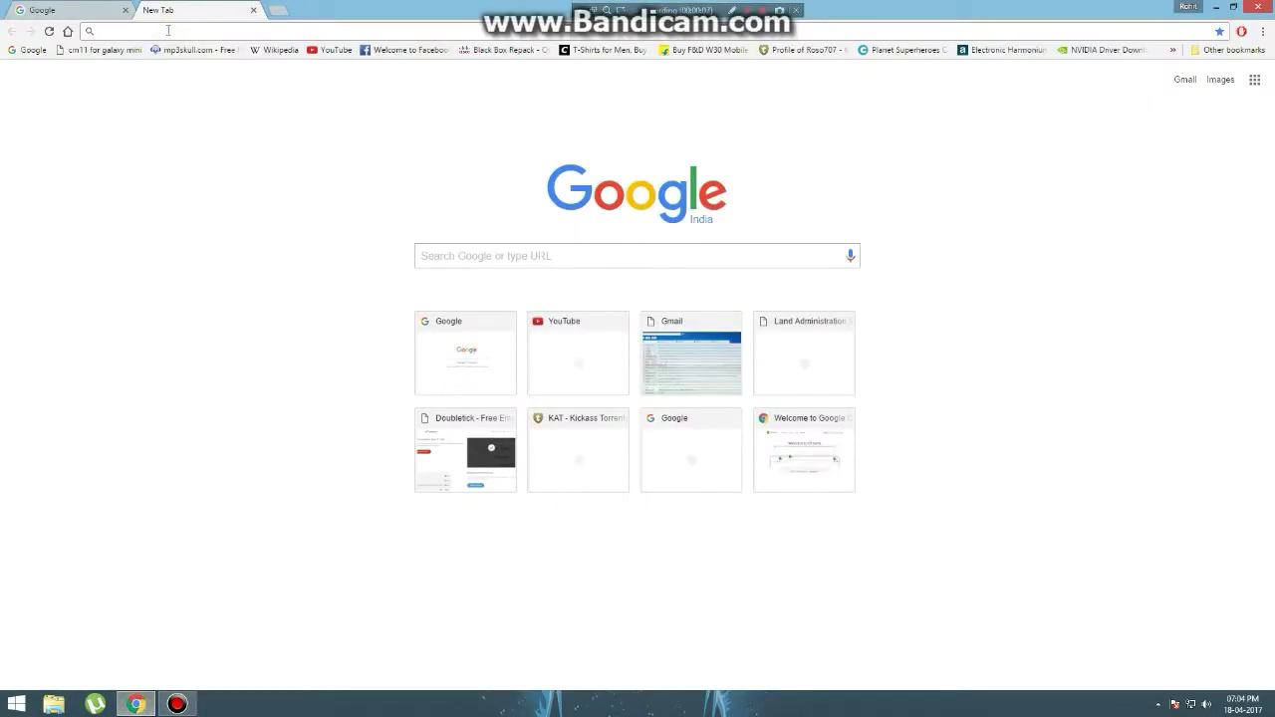
pyautogui.write('www.do')
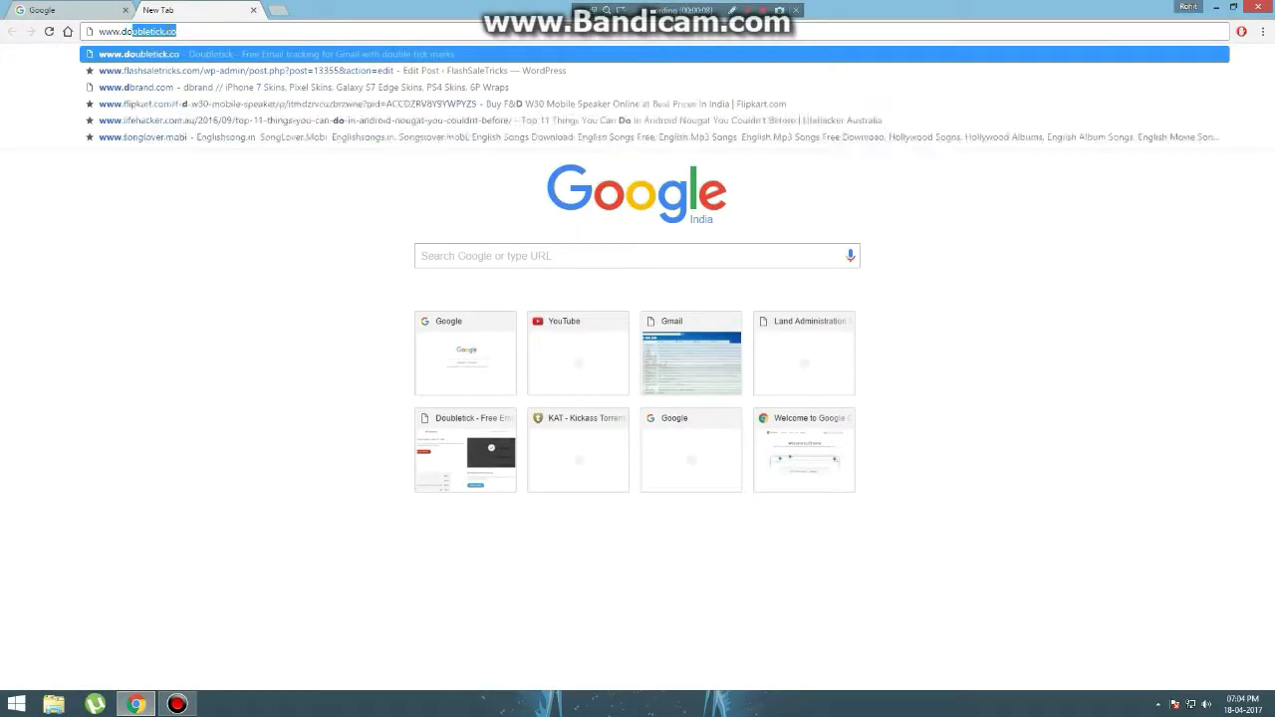
pyautogui.write('uble')
pyautogui.press('Right')
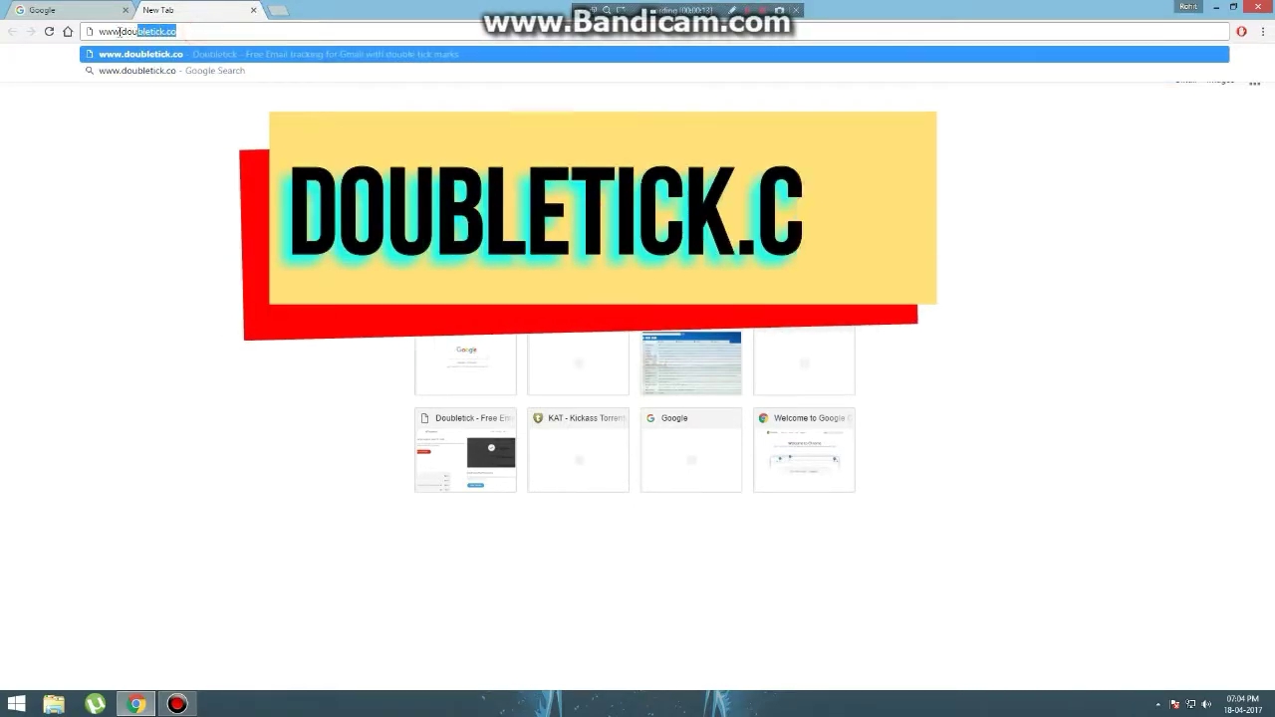
pyautogui.hotkey('shift', 'Left')
pyautogui.hotkey('shift', 'Left')
pyautogui.hotkey('shift', 'Left')
pyautogui.hotkey('shift', 'Left')
pyautogui.hotkey('shift', 'Left')
pyautogui.hotkey('shift', 'Left')
pyautogui.click(196, 34)
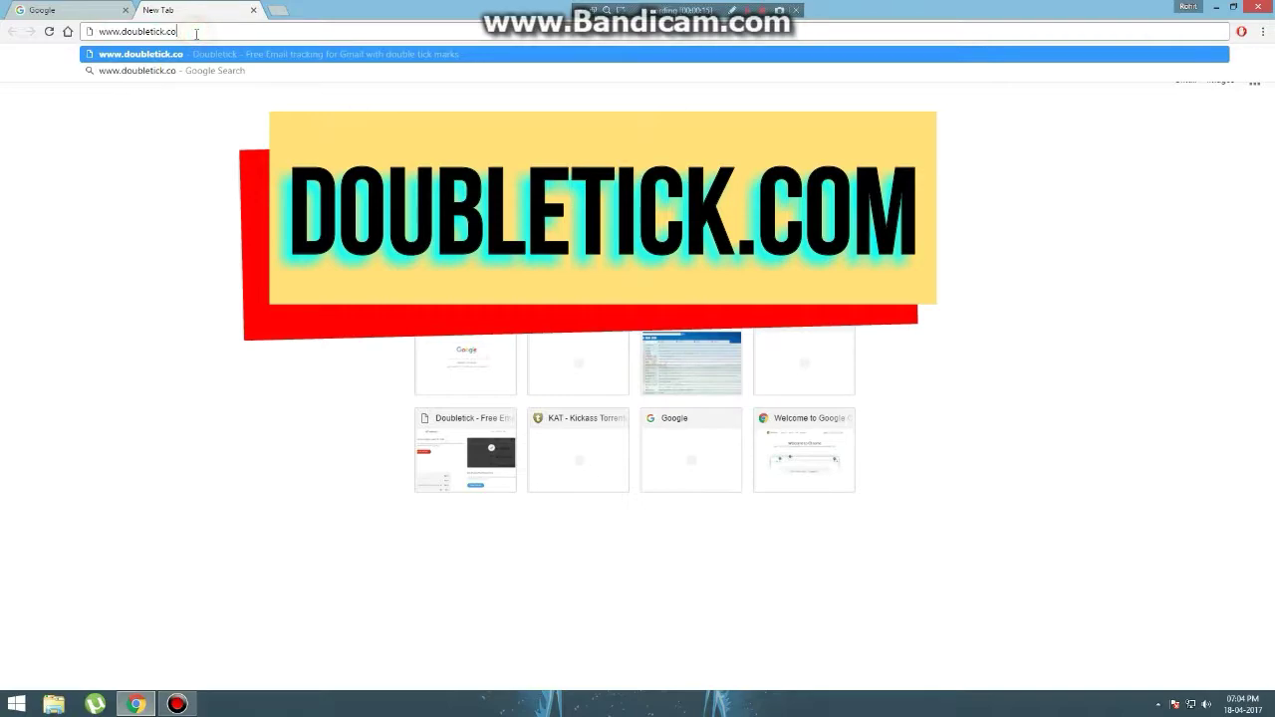
pyautogui.press('Return')
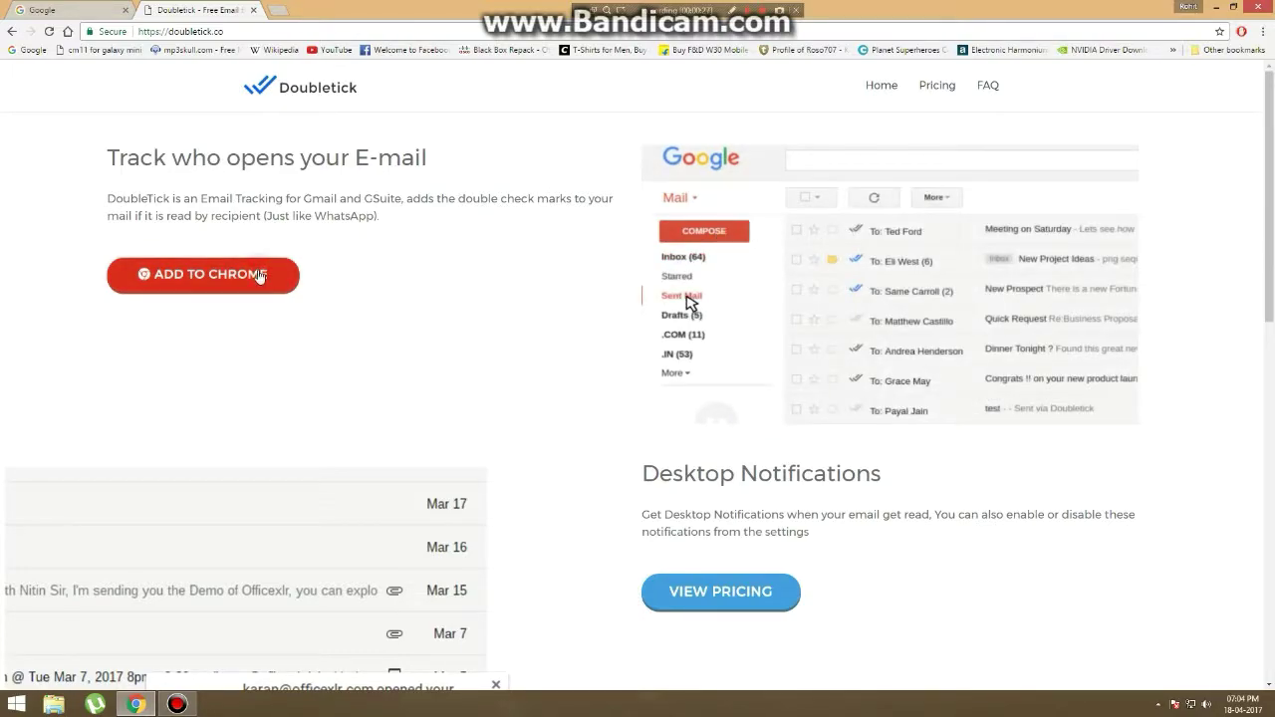
# Install the Doubletick extension with ADD TO CHROME and confirm Add extension
pyautogui.click(248, 264)
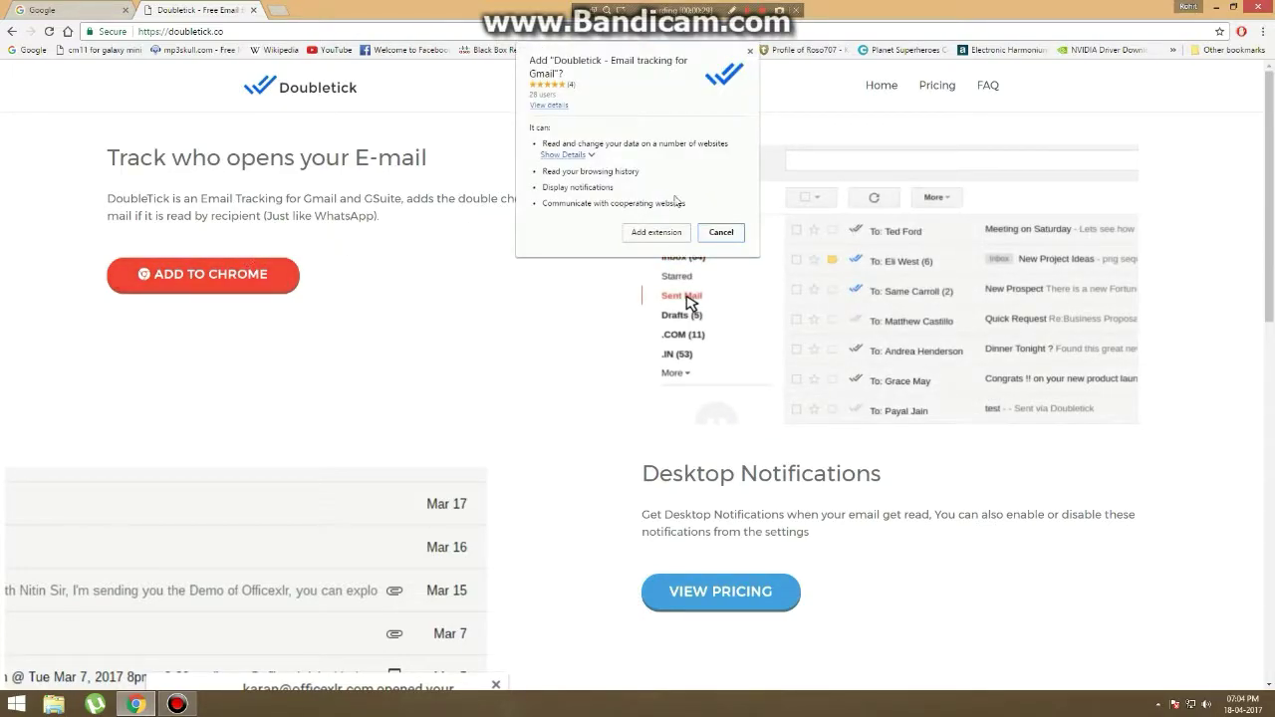
pyautogui.click(642, 234)
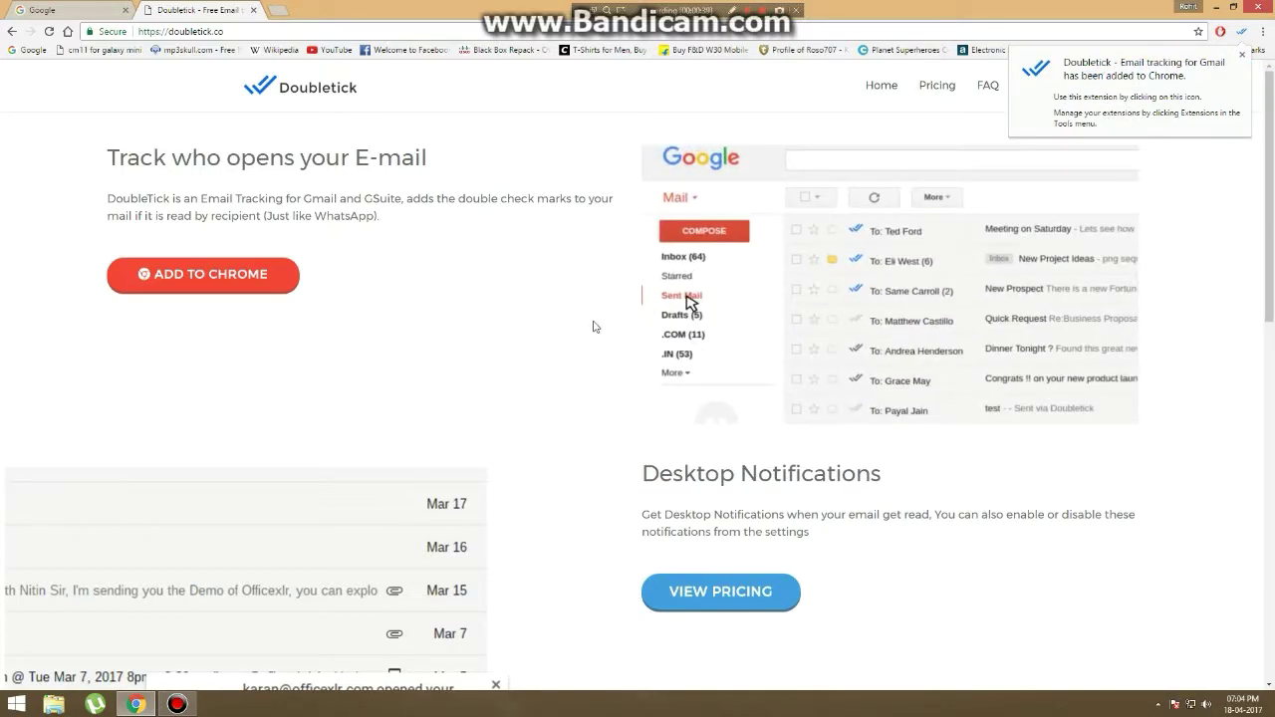
pyautogui.scroll(-1, 593, 326)
pyautogui.scroll(-2, 593, 326)
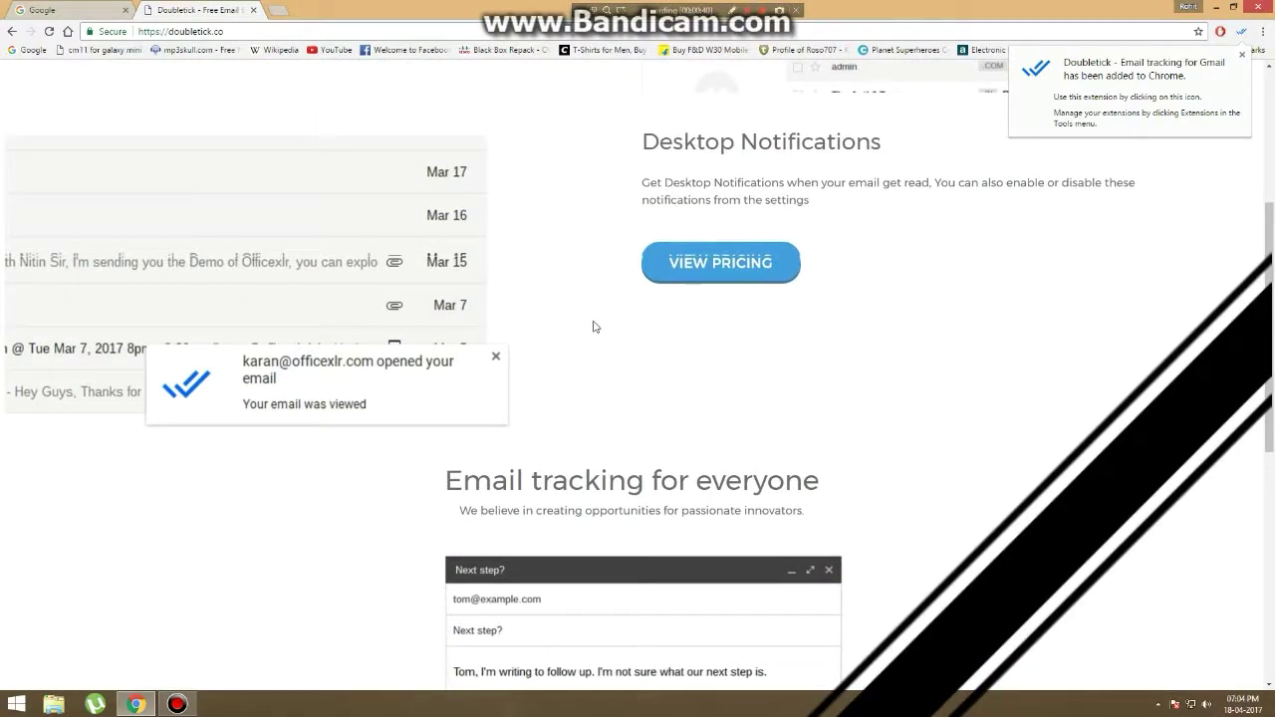
pyautogui.scroll(-2, 594, 329)
pyautogui.scroll(-2, 597, 309)
pyautogui.scroll(-1, 608, 269)
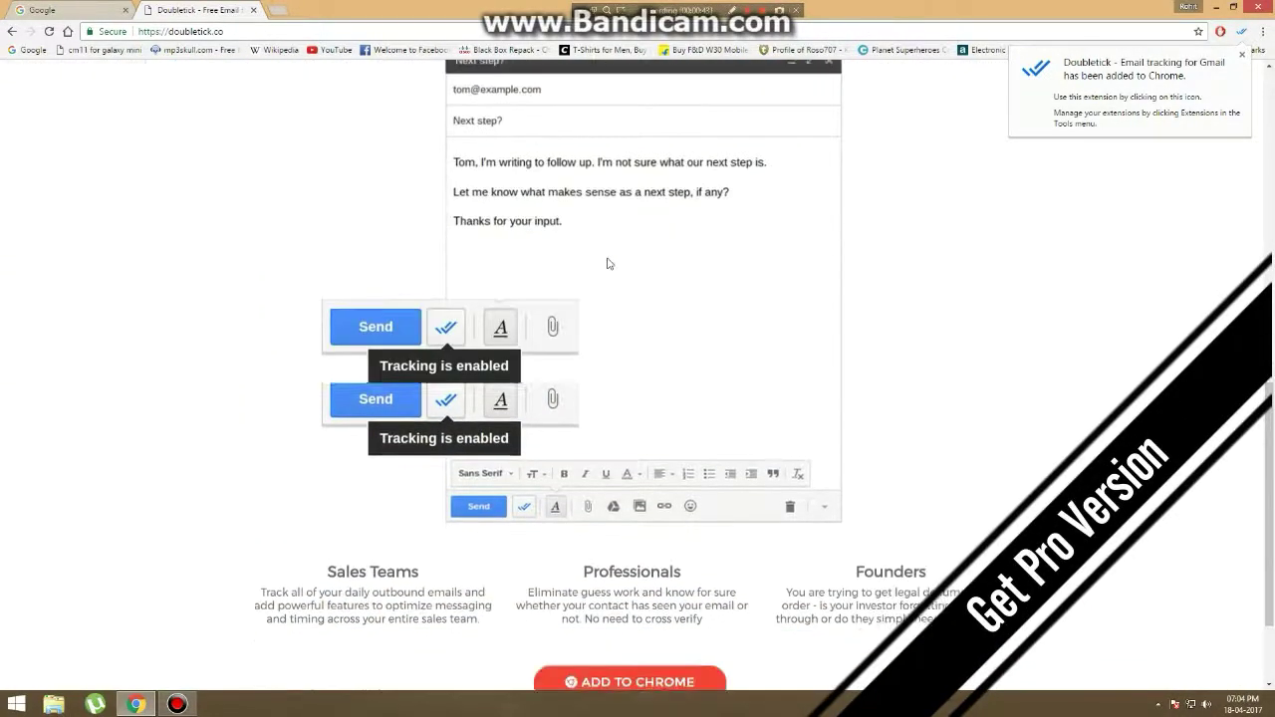
pyautogui.scroll(-1, 610, 263)
pyautogui.scroll(1, 609, 263)
pyautogui.scroll(4, 605, 262)
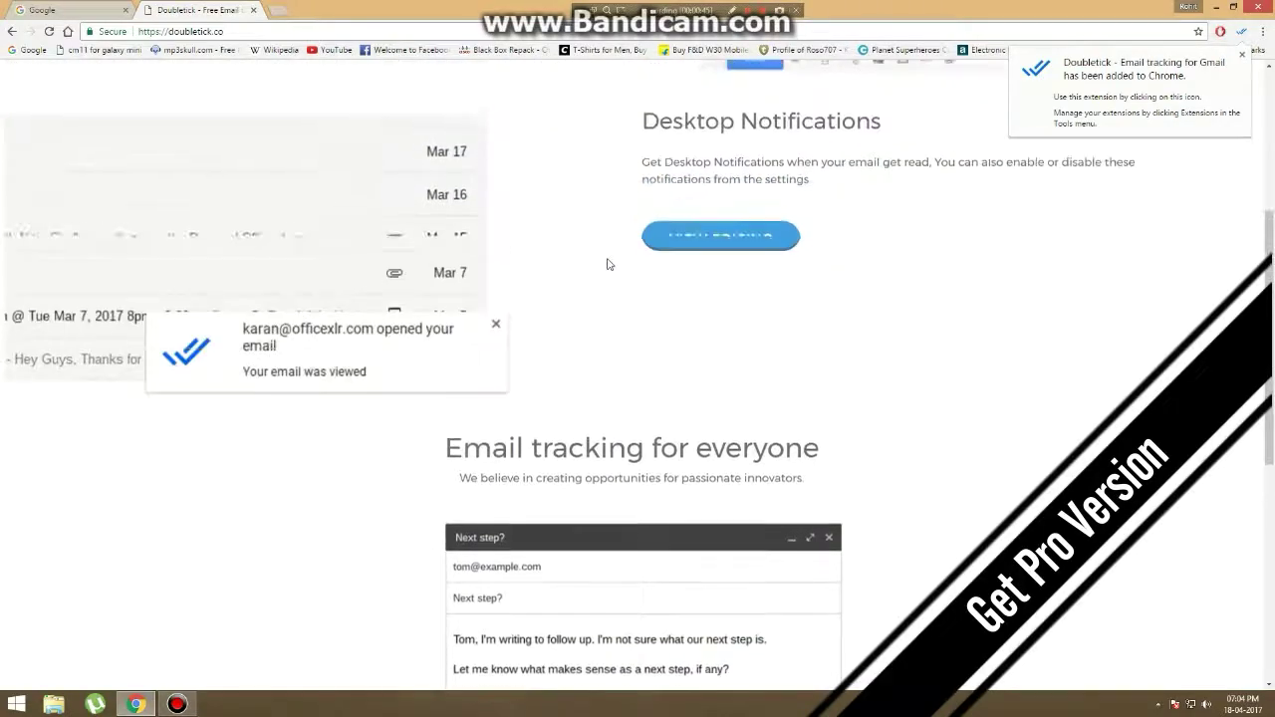
pyautogui.scroll(4, 606, 262)
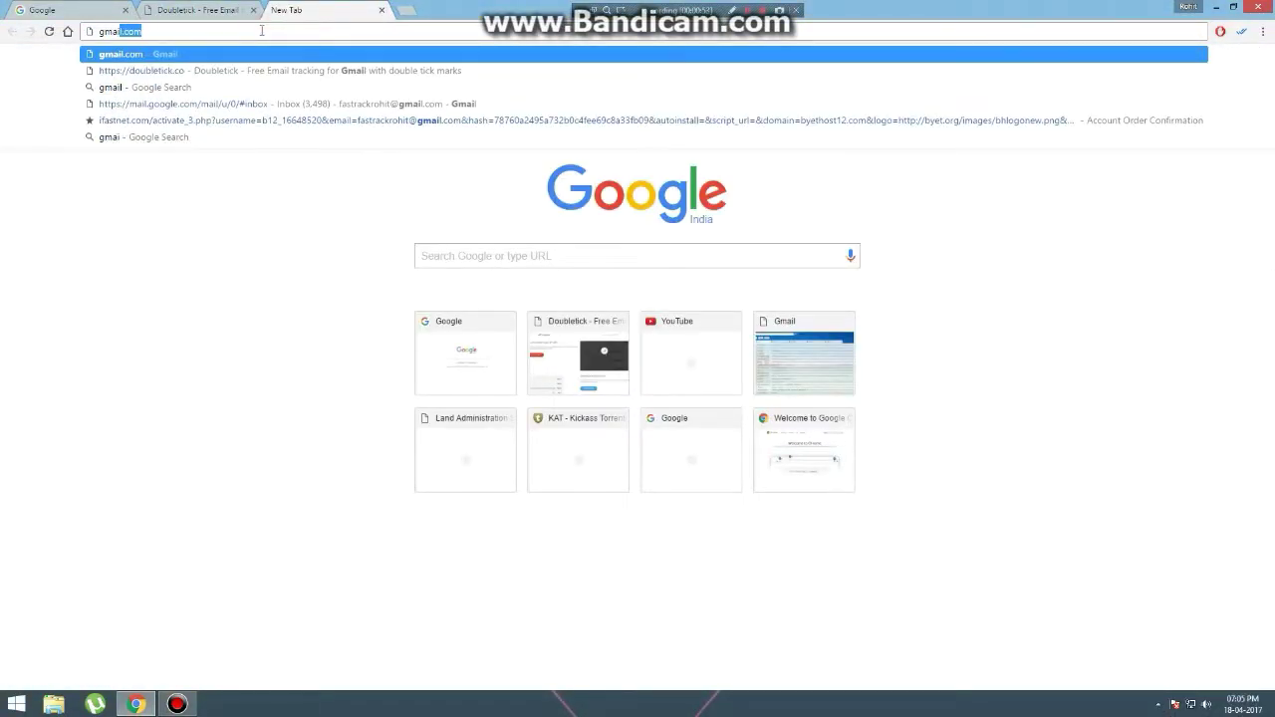
# Load gmail.com and check the Doubletick extension's free unlimited plan popup
pyautogui.press('Return')
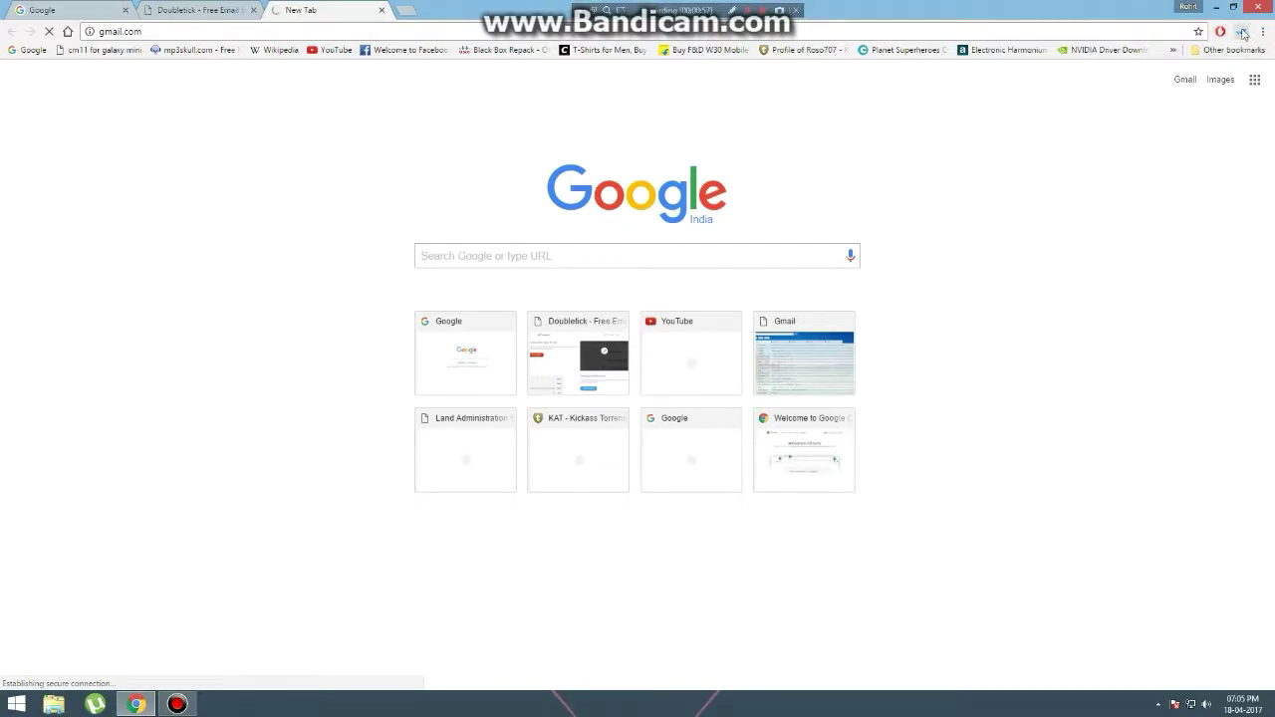
pyautogui.click(1243, 33)
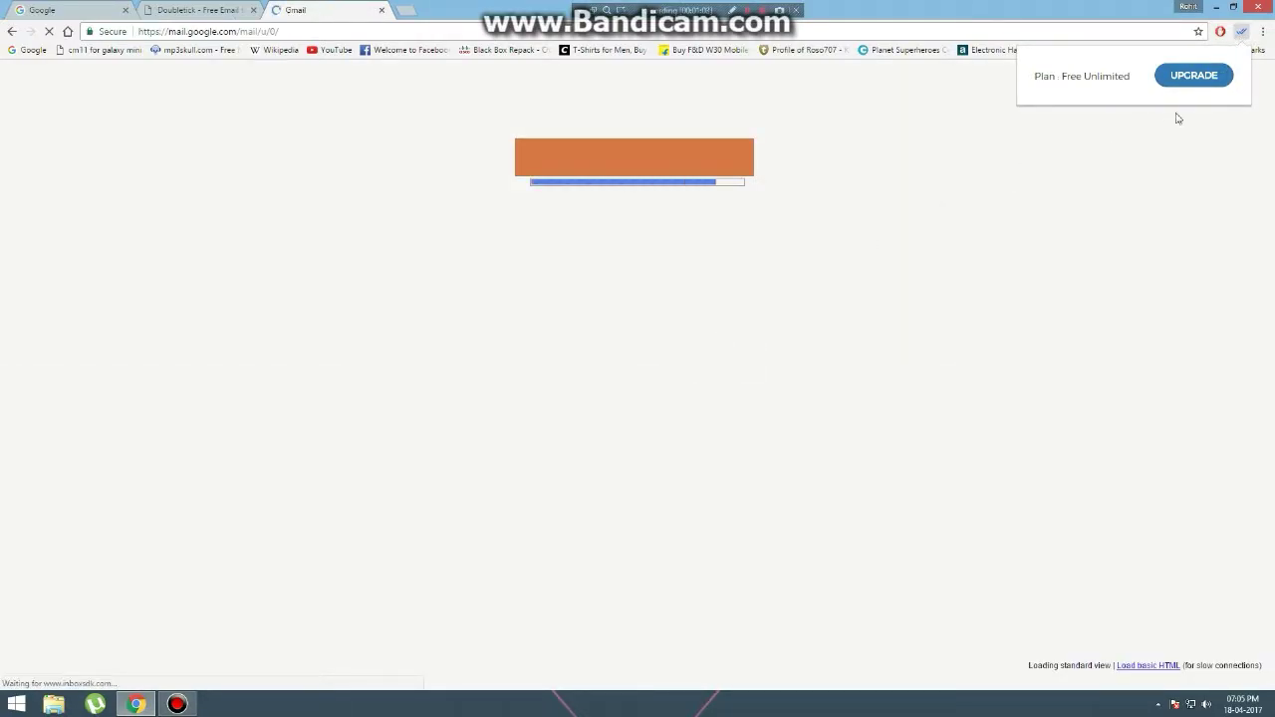
pyautogui.click(673, 344)
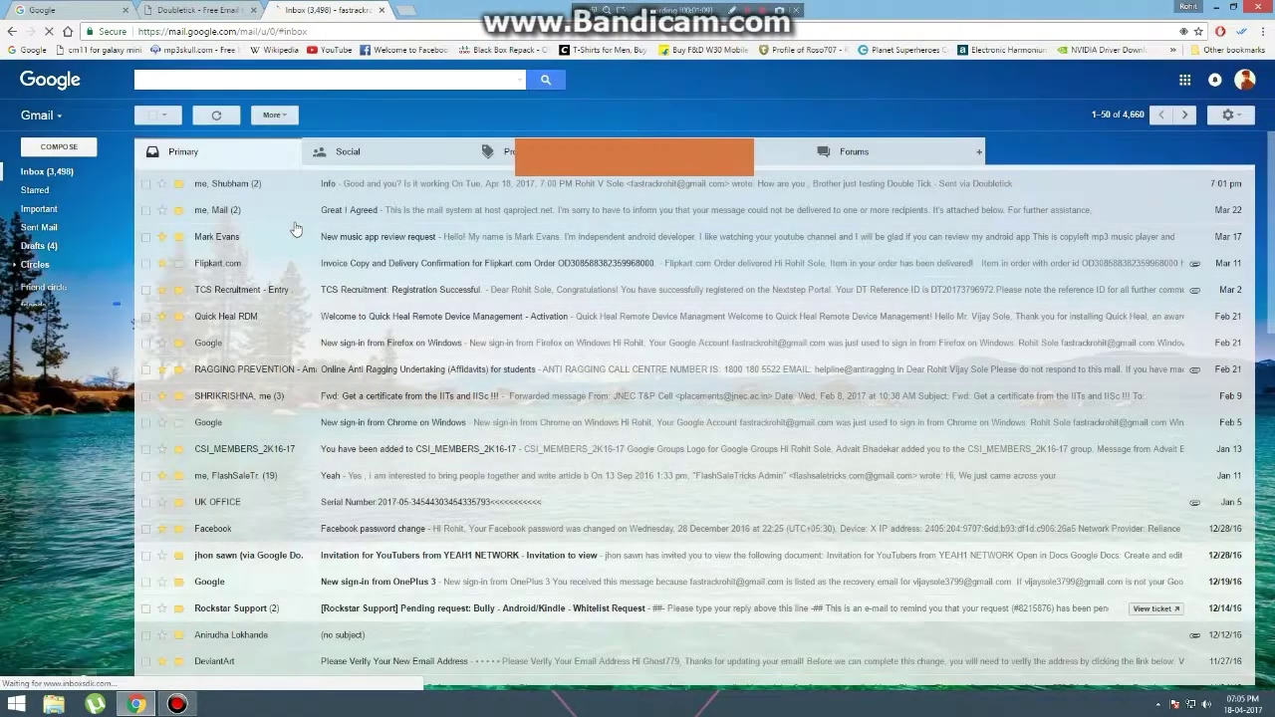
pyautogui.click(458, 109)
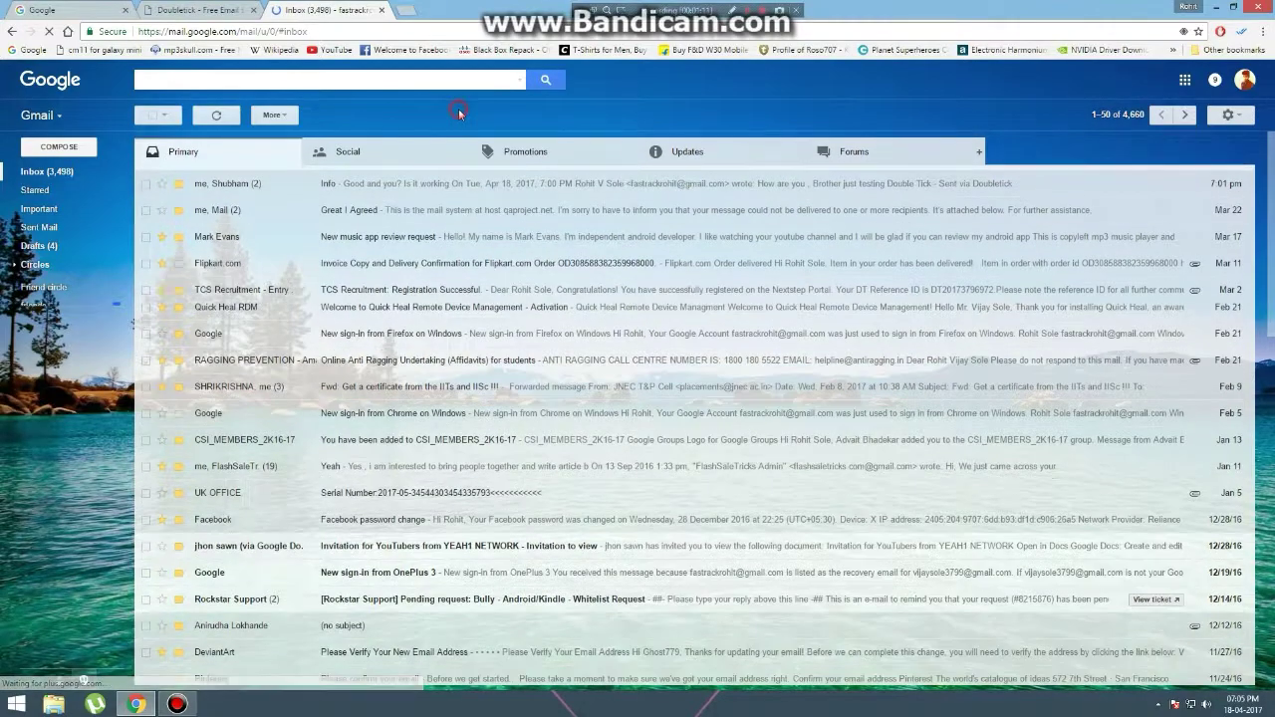
pyautogui.scroll(-1, 259, 183)
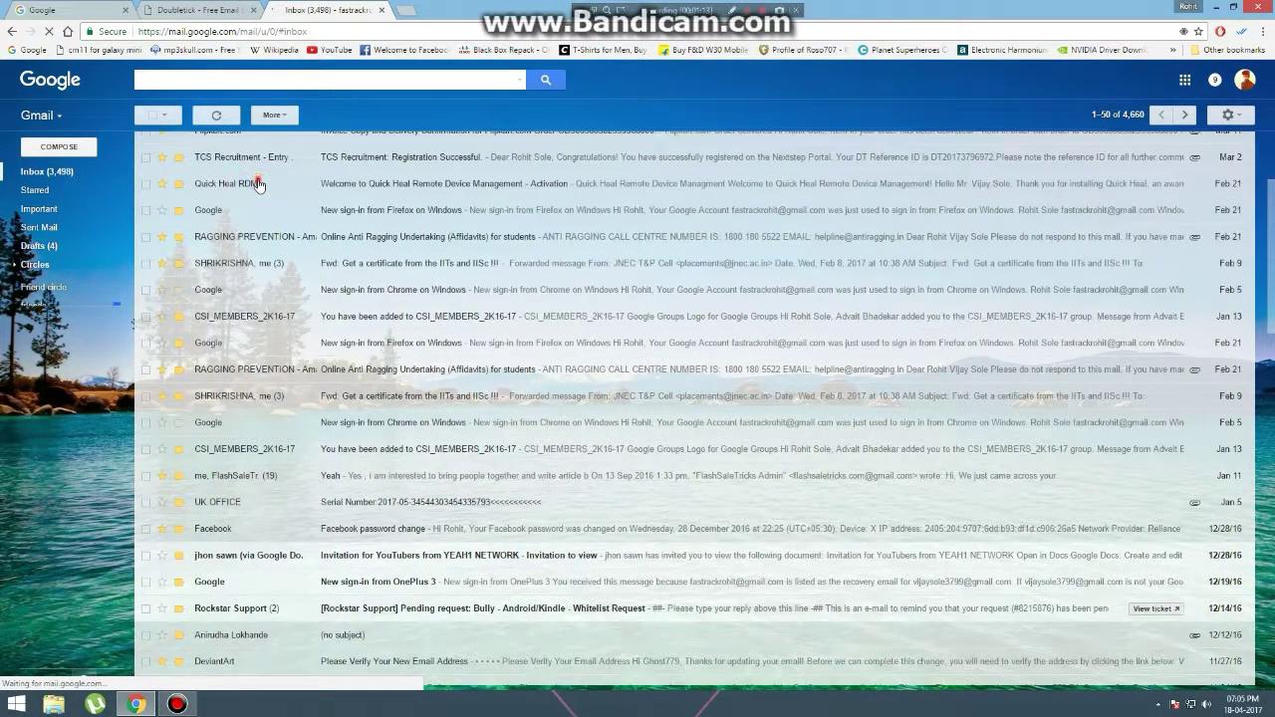
pyautogui.click(257, 183)
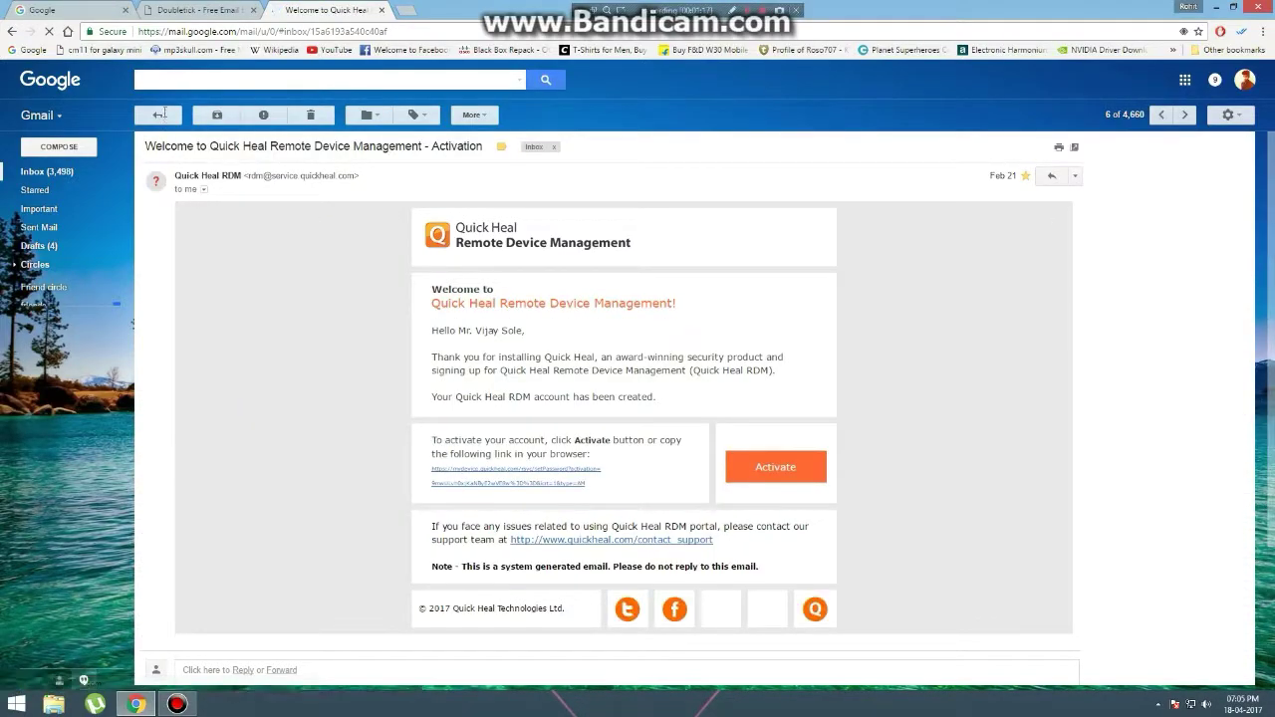
pyautogui.click(164, 116)
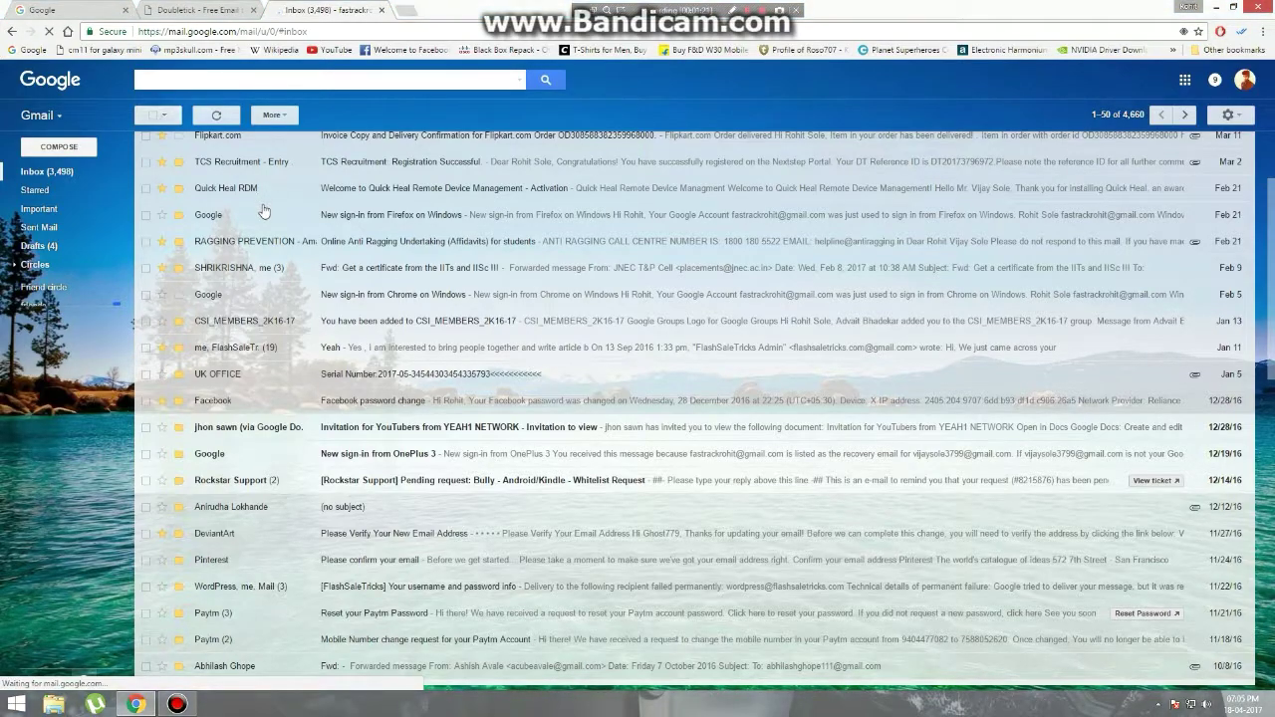
pyautogui.moveTo(1267, 251); pyautogui.dragTo(1272, 239)
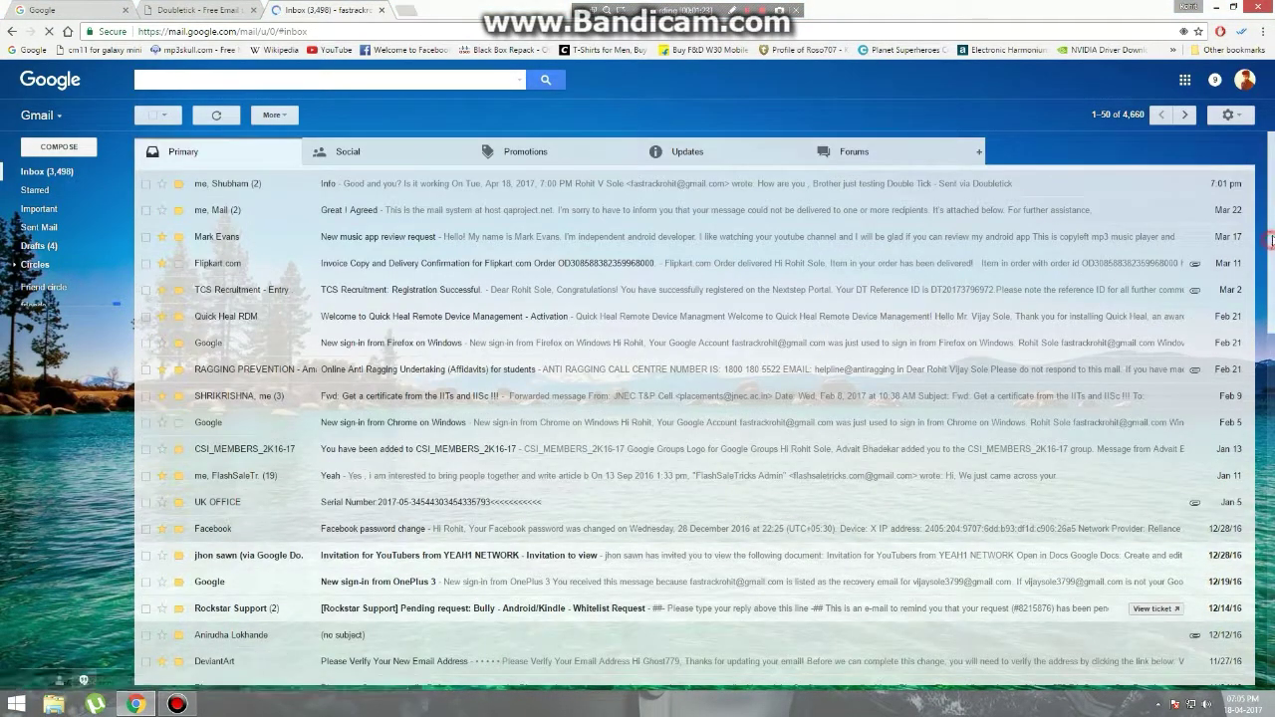
pyautogui.scroll(-1, 536, 225)
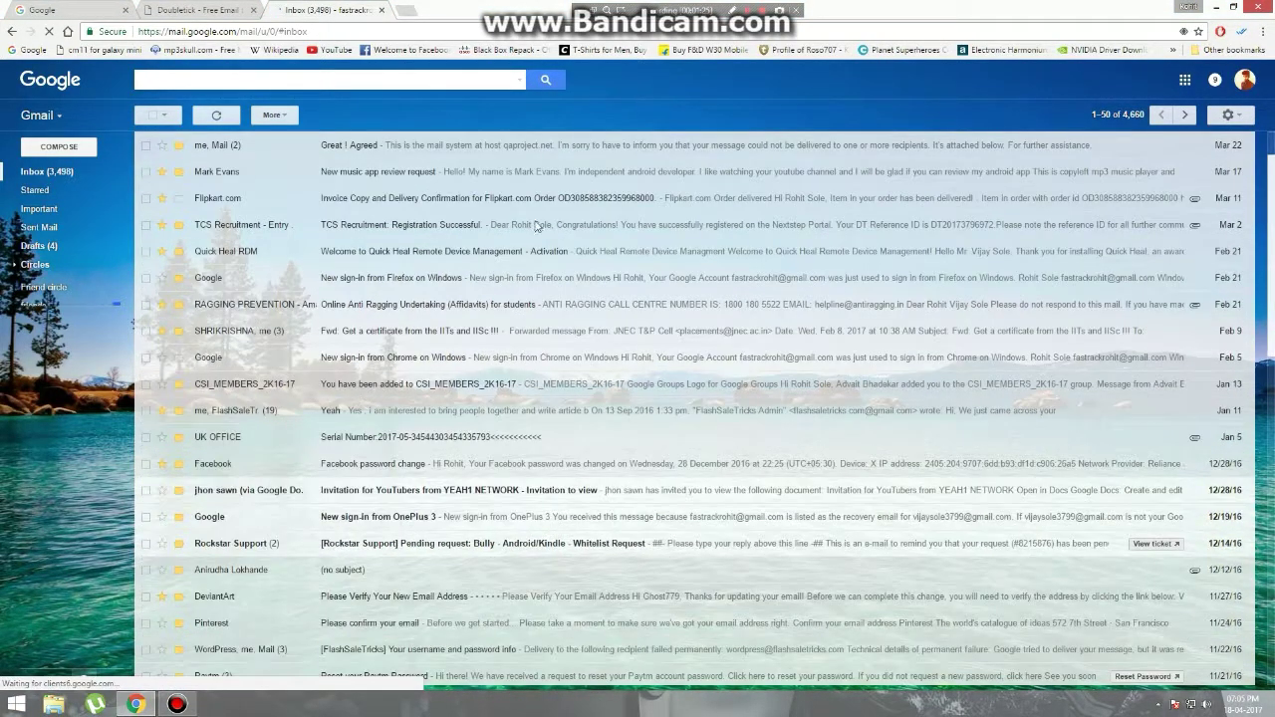
pyautogui.scroll(1, 536, 225)
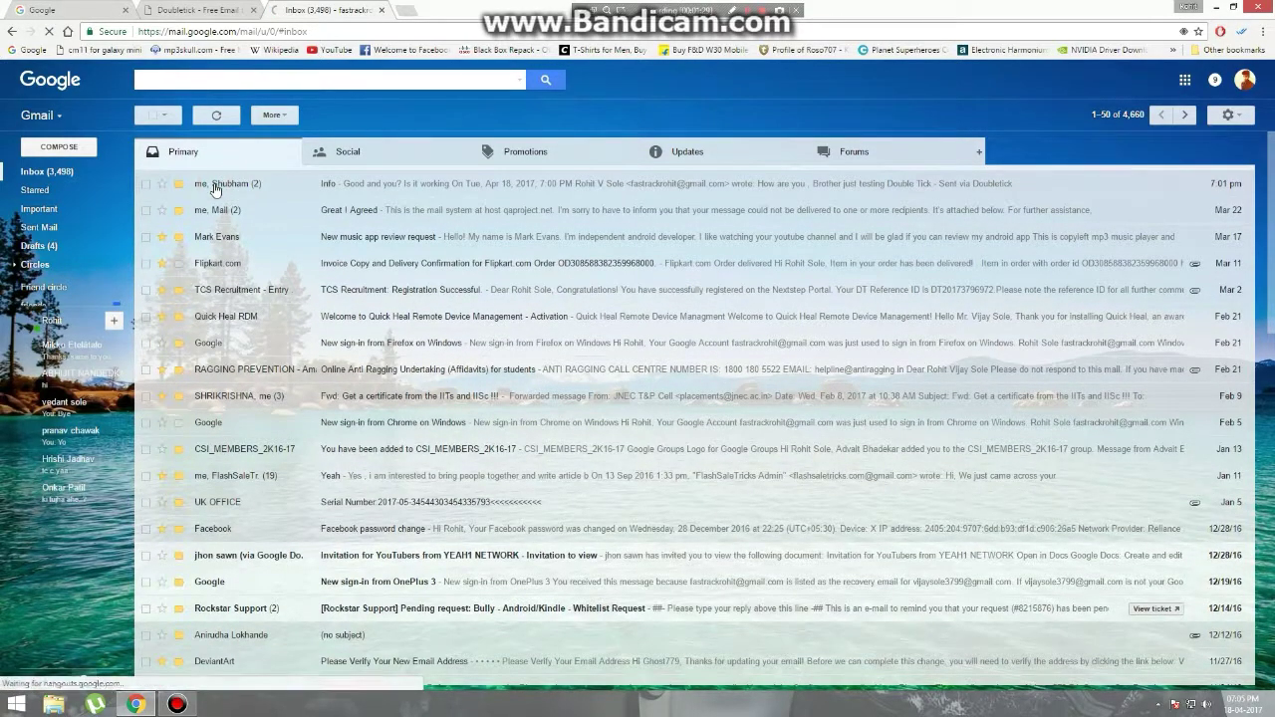
# Reply to Shubham's Info email with 'Yes brother its Working ! What an Awesome Extension !'
pyautogui.click(217, 187)
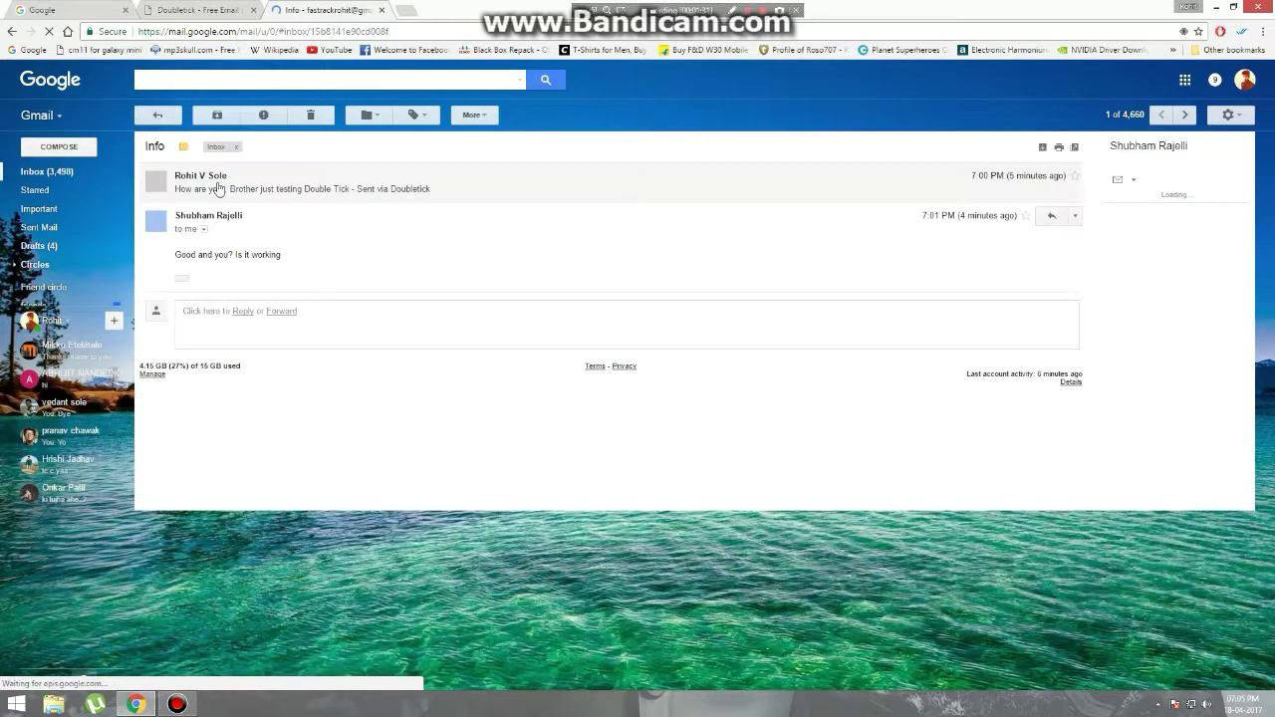
pyautogui.click(242, 312)
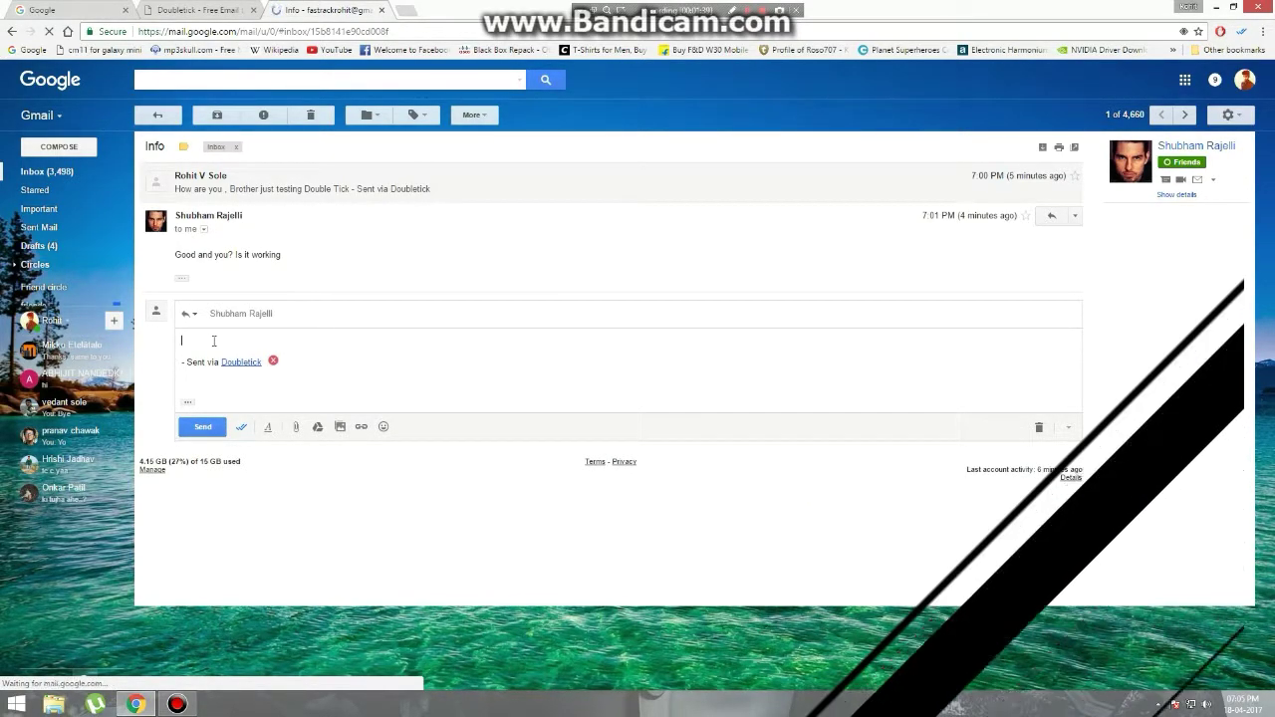
pyautogui.write('Yes brother its')
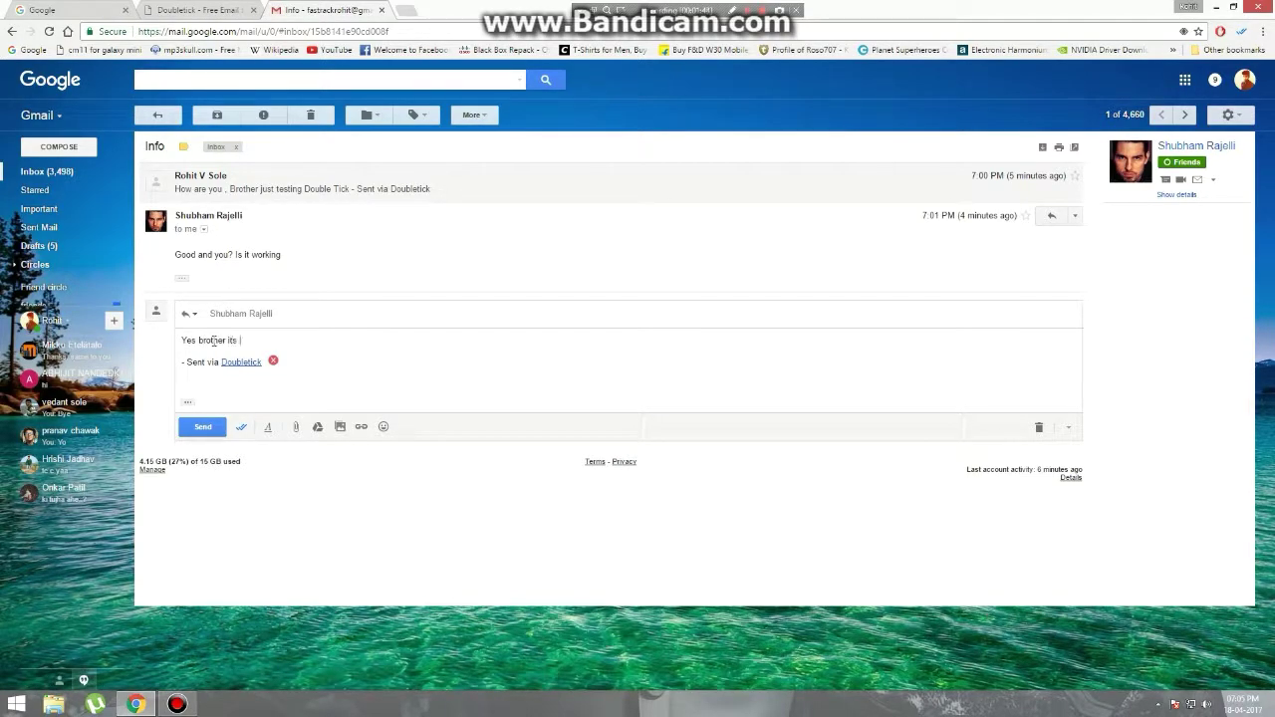
pyautogui.press('BackSpace')
pyautogui.press('BackSpace')
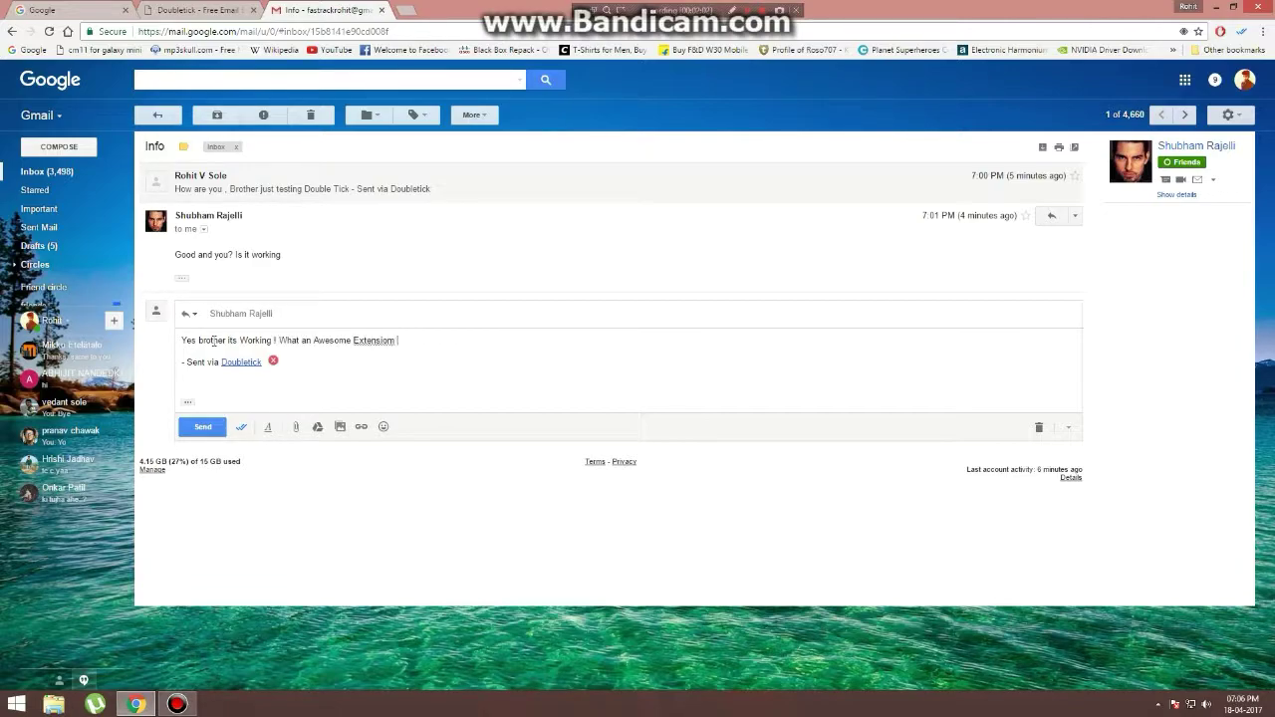
pyautogui.click(202, 427)
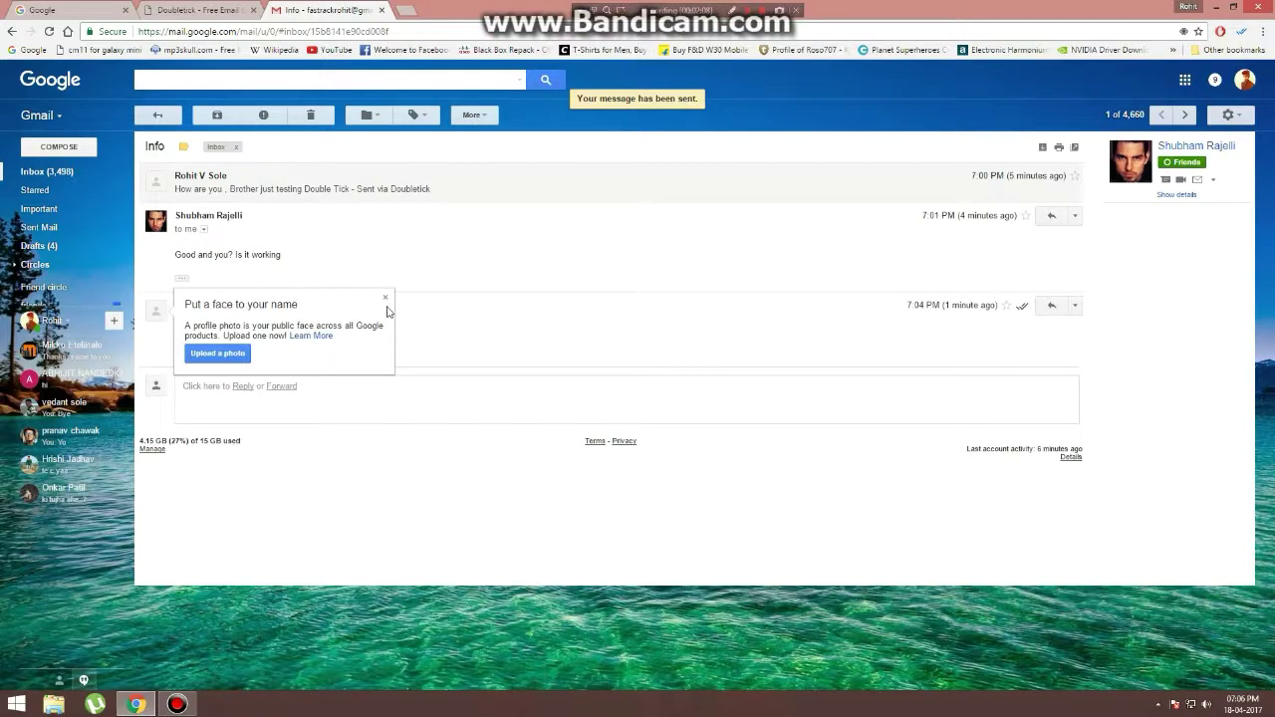
pyautogui.click(157, 117)
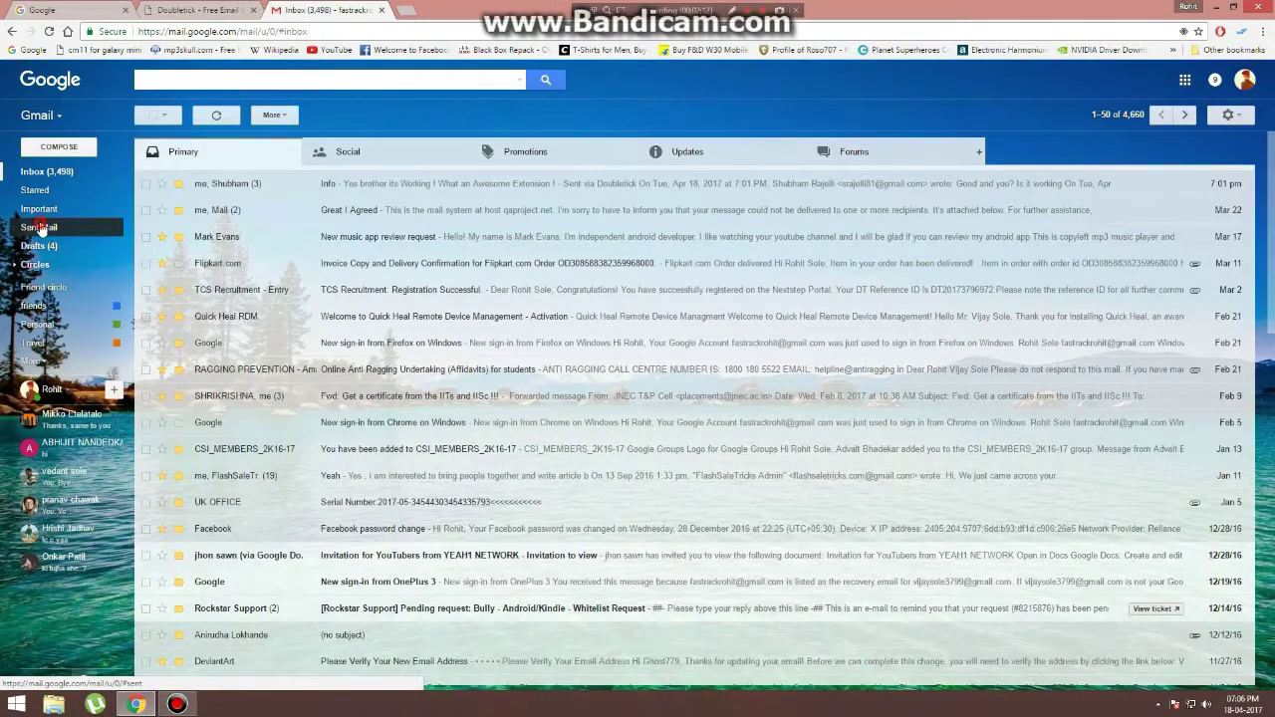
# Open the Info conversation from Sent Mail to view its double-tick read marks
pyautogui.click(40, 227)
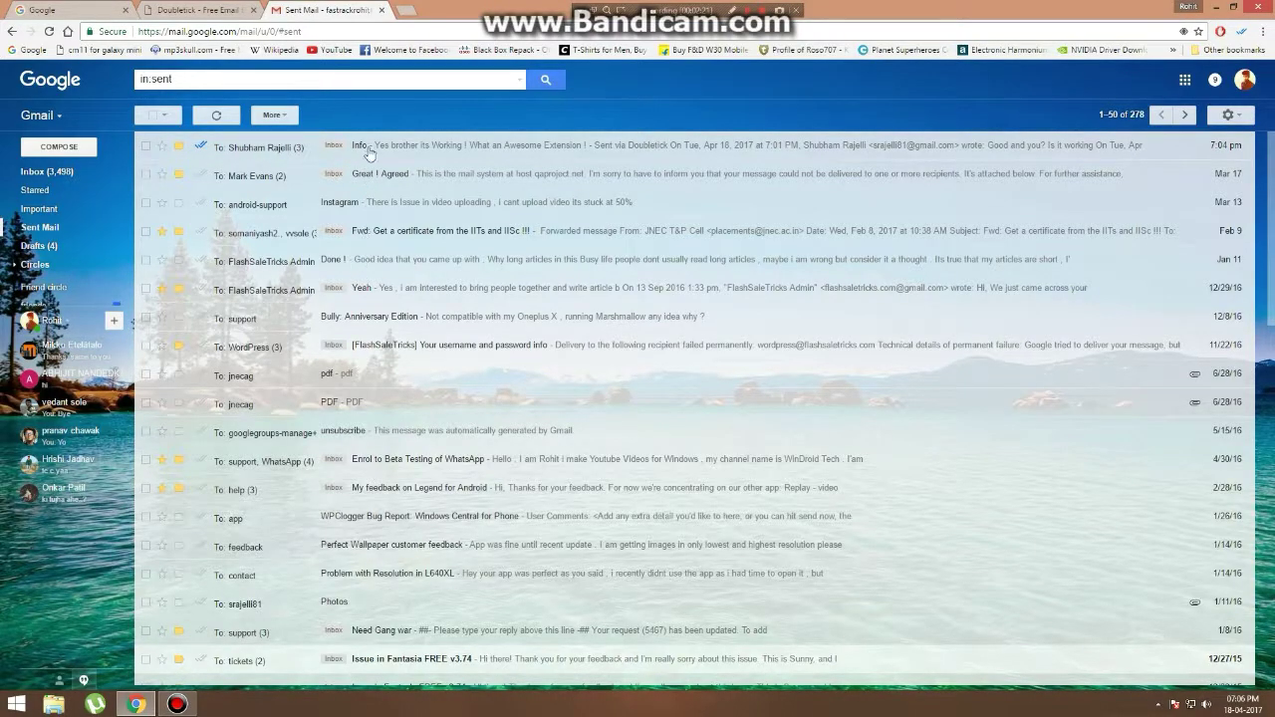
pyautogui.click(200, 148)
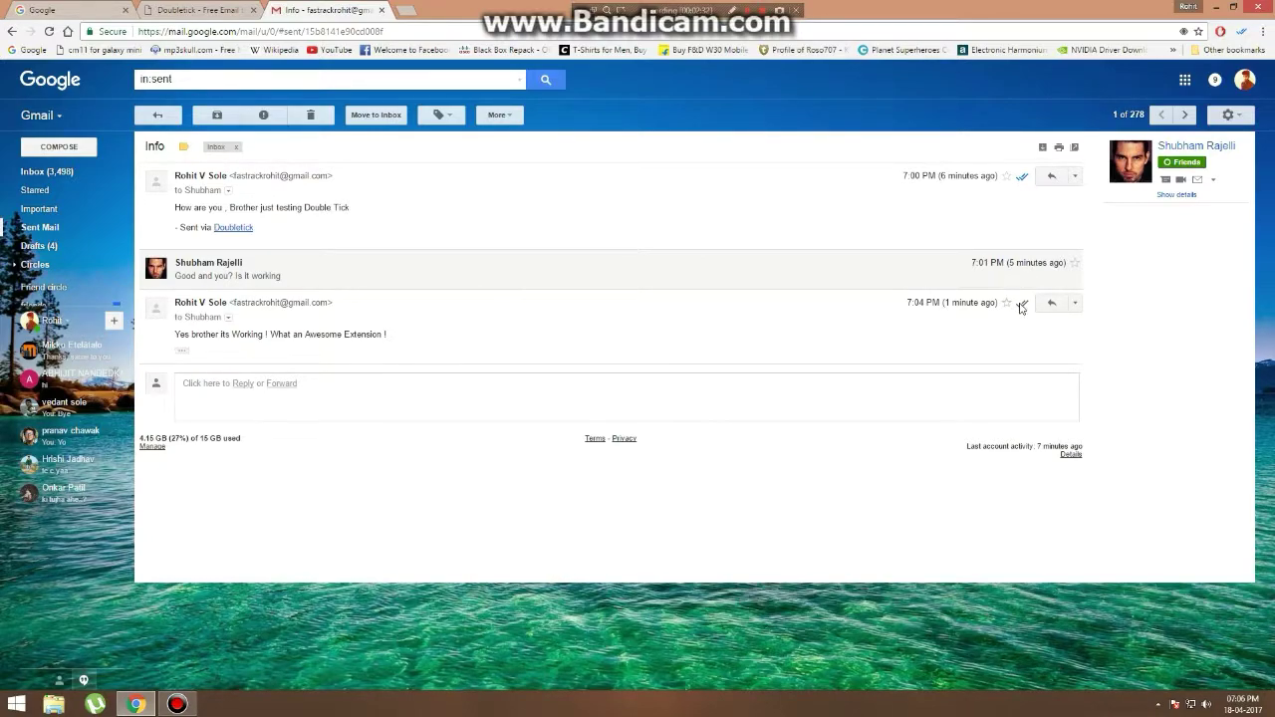
pyautogui.click(156, 115)
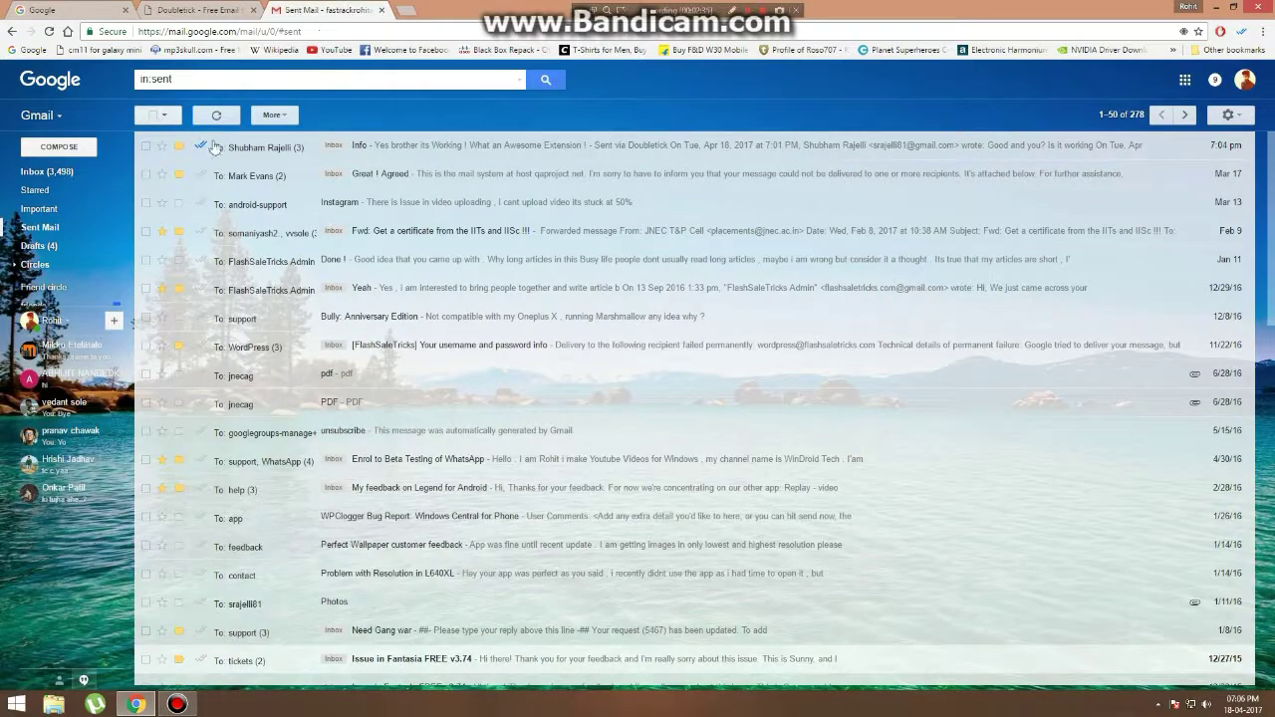
pyautogui.click(430, 145)
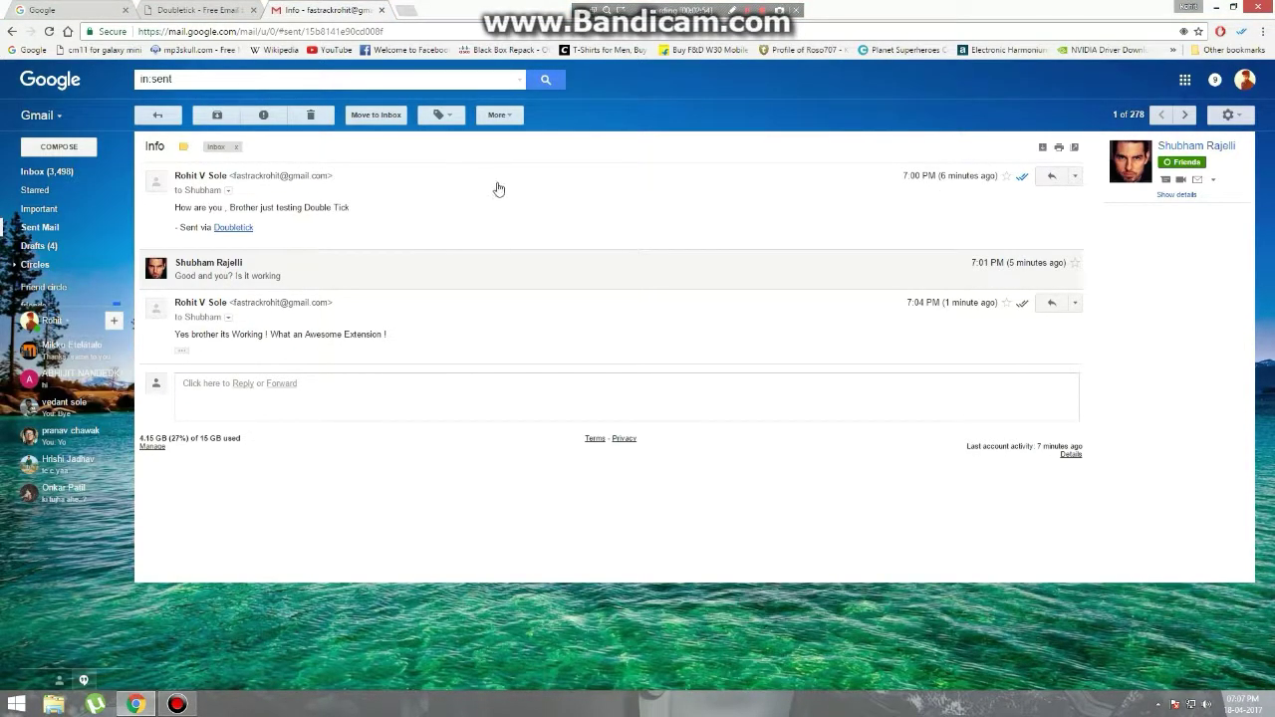
# Open the pricing page from the Doubletick website tab
pyautogui.click(194, 8)
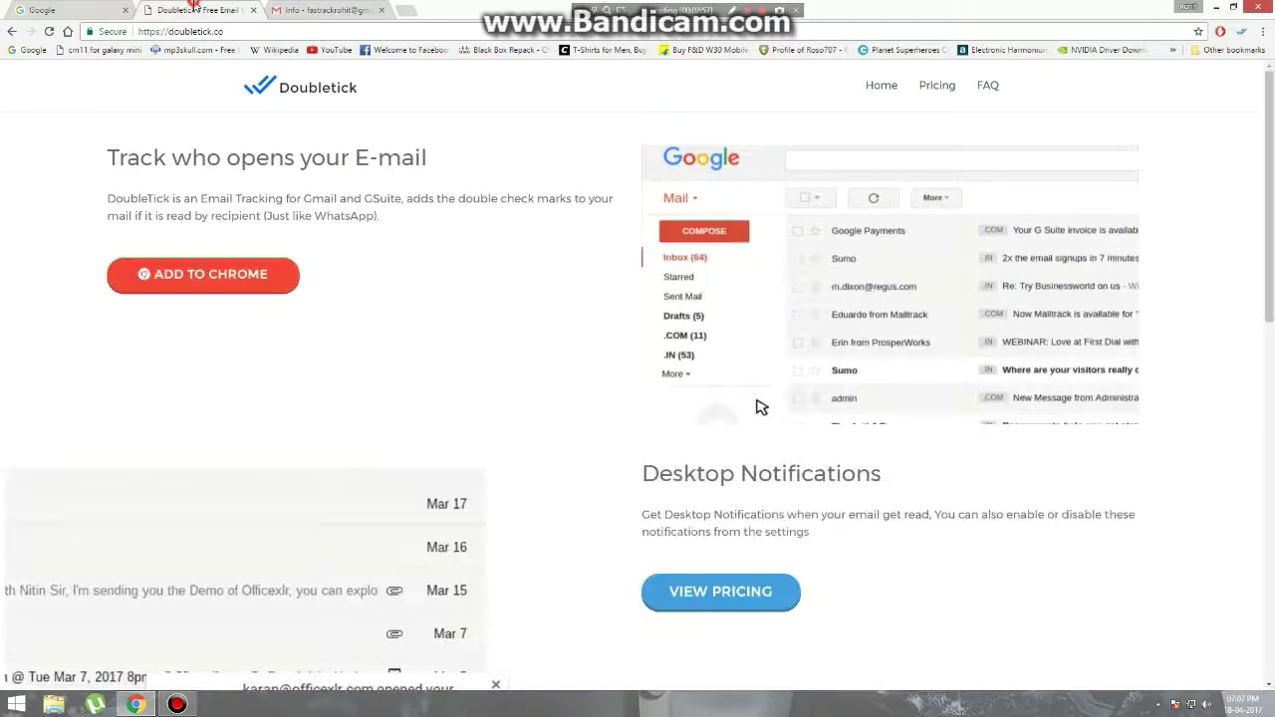
pyautogui.scroll(-1, 592, 446)
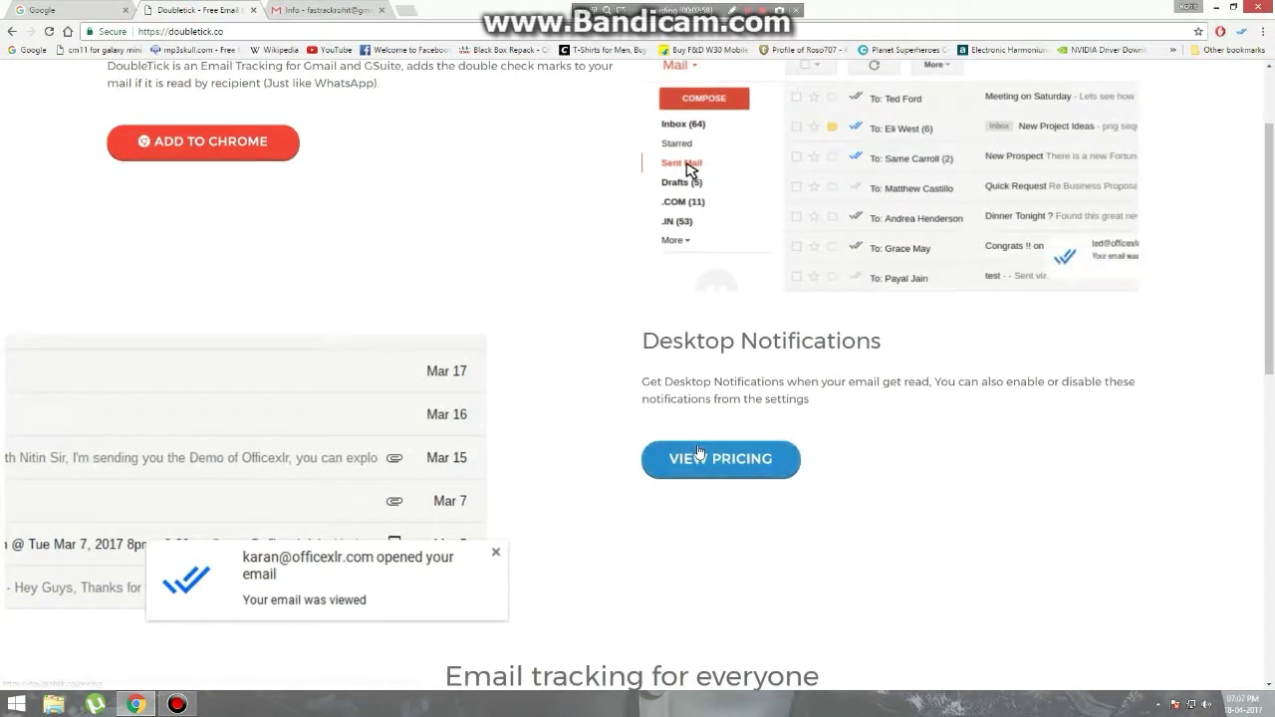
pyautogui.click(700, 453)
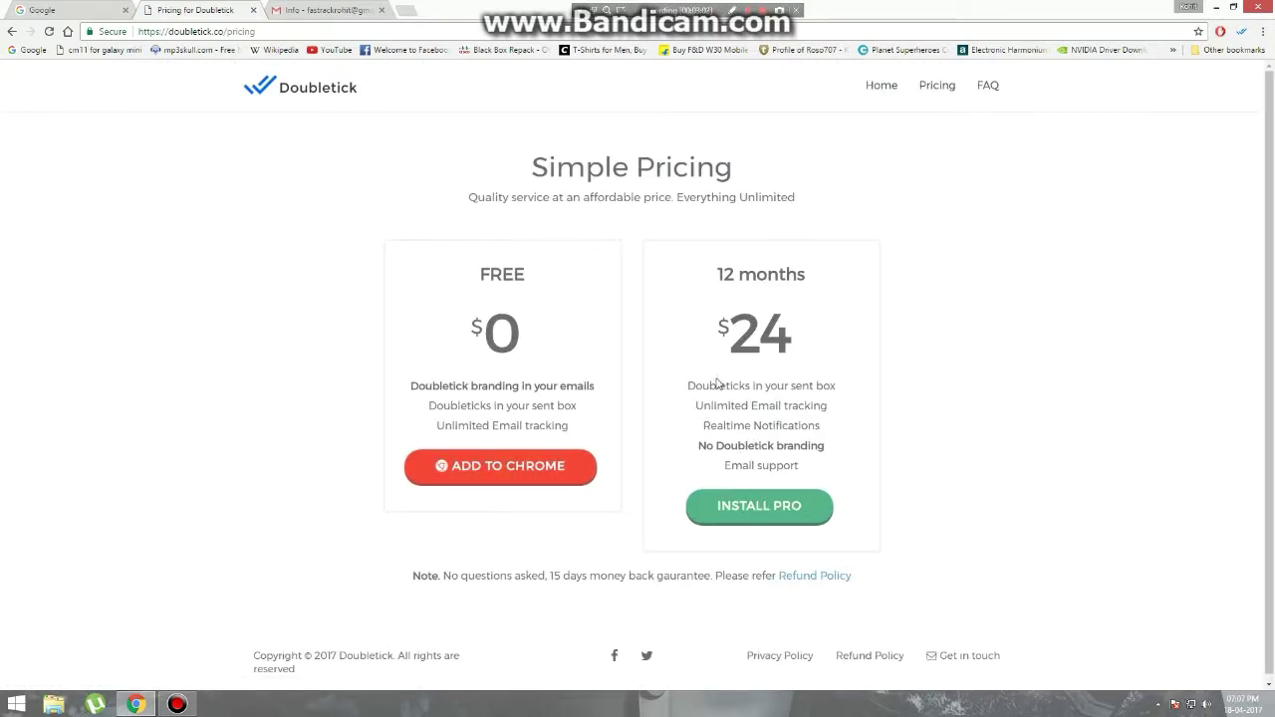
# Highlight the 12-month plan's feature list and its $24 price
pyautogui.moveTo(690, 387); pyautogui.dragTo(831, 466)
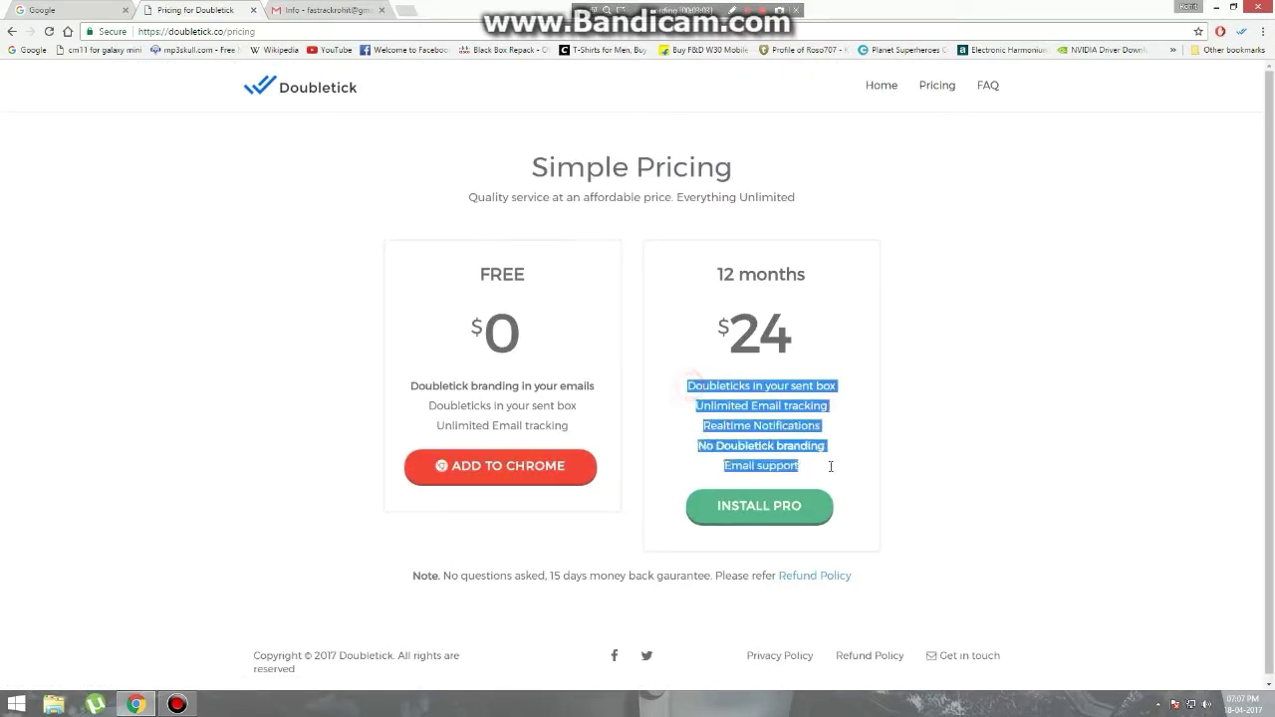
pyautogui.click(1047, 407)
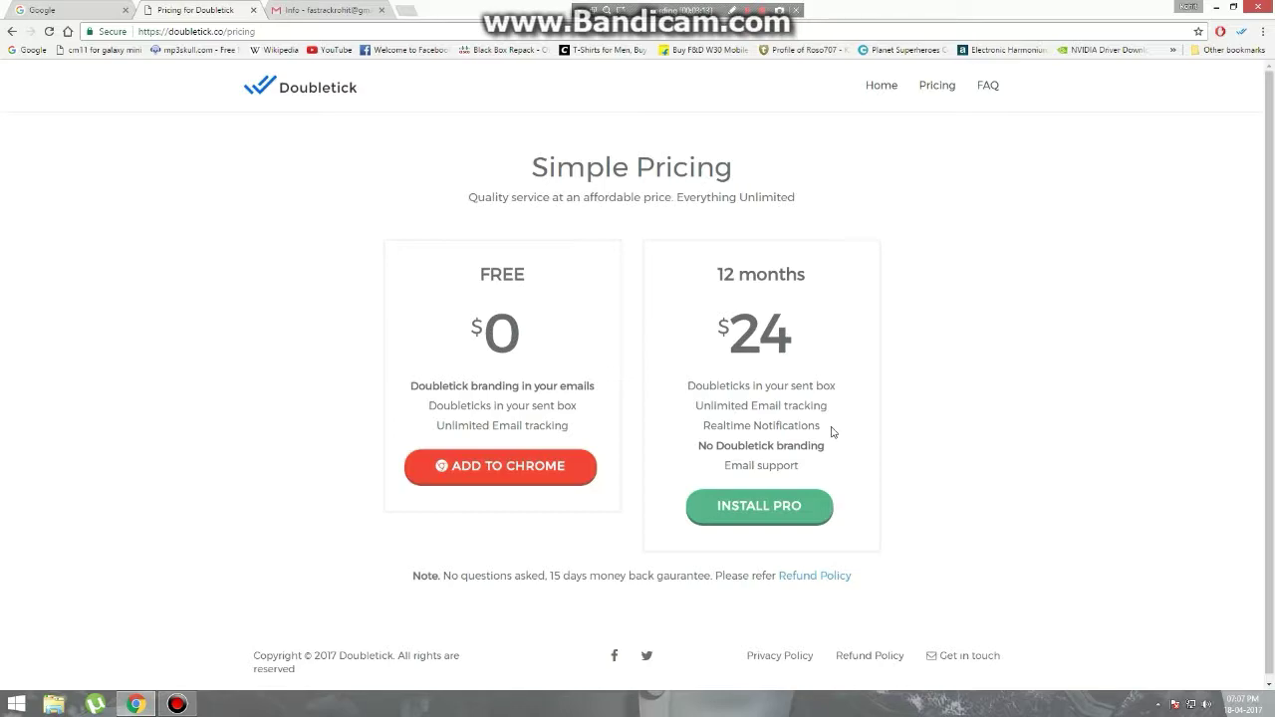
pyautogui.moveTo(704, 330); pyautogui.dragTo(802, 337)
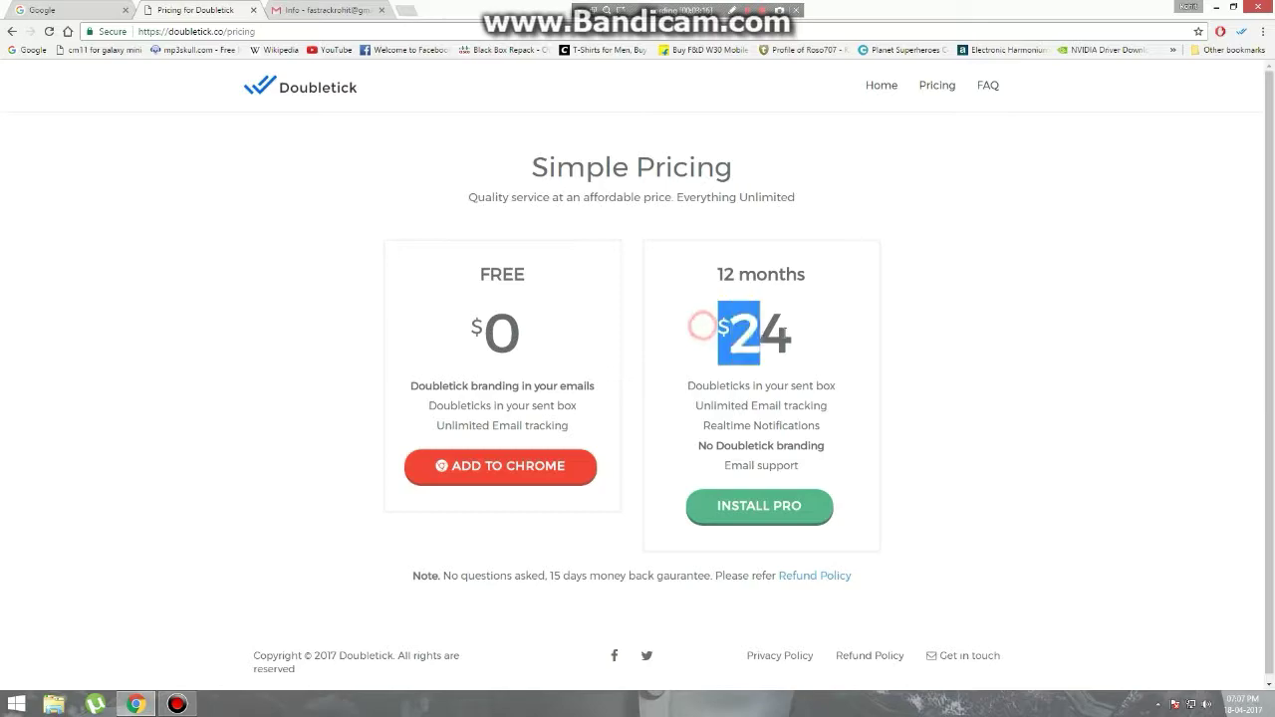
pyautogui.click(816, 290)
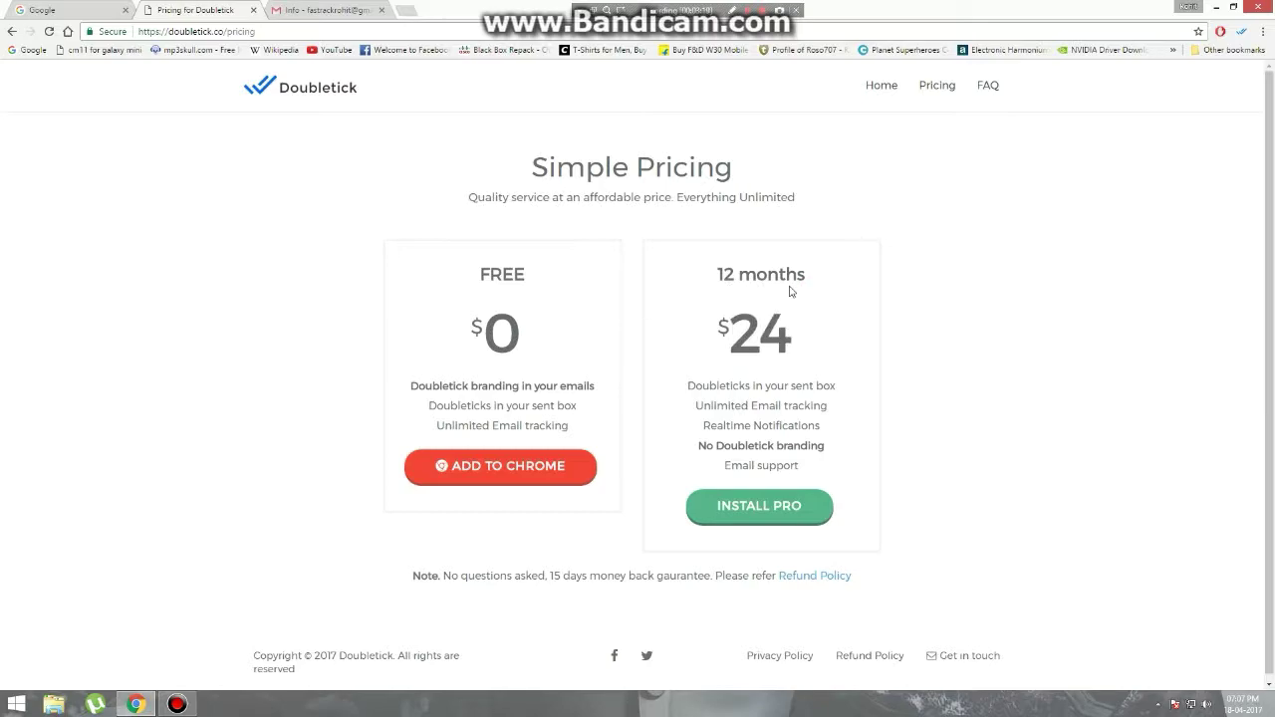
# Back in the Gmail tab, reopen the Info conversation from Sent Mail to see the read alert
pyautogui.hotkey('ctrl', 'Tab')
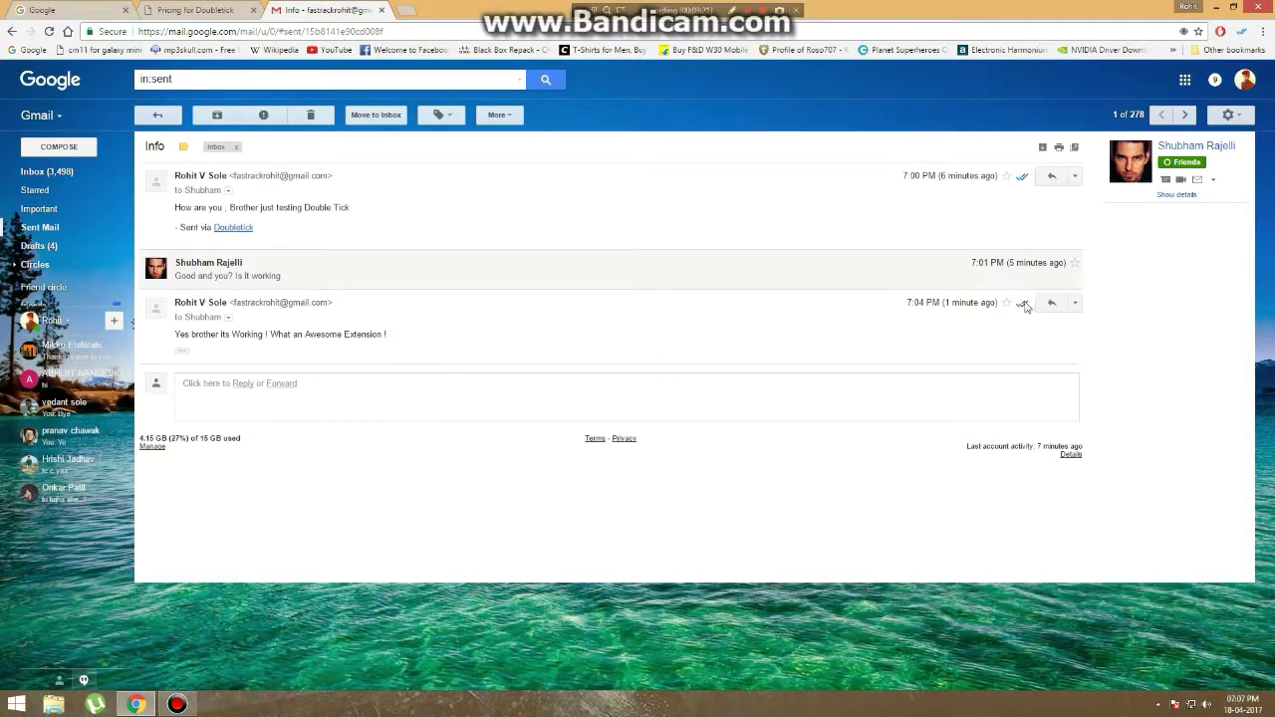
pyautogui.hotkey('ctrl', 'shift', 'Tab')
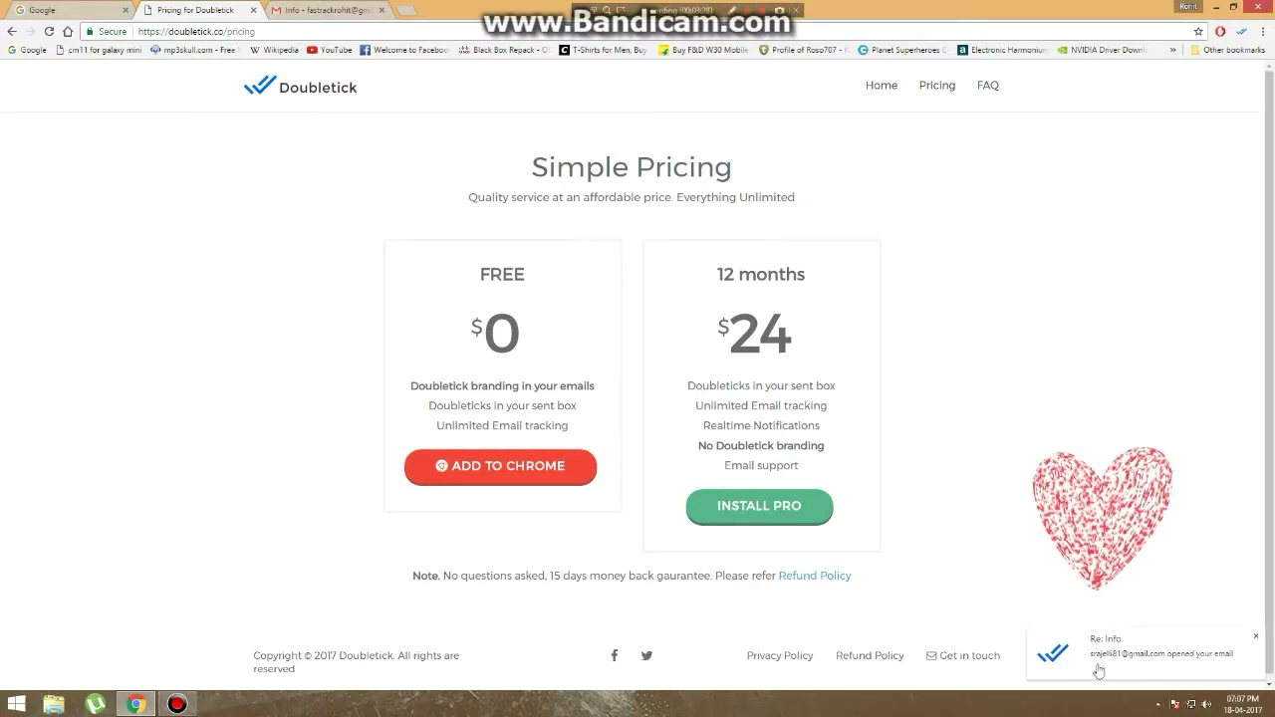
pyautogui.click(318, 9)
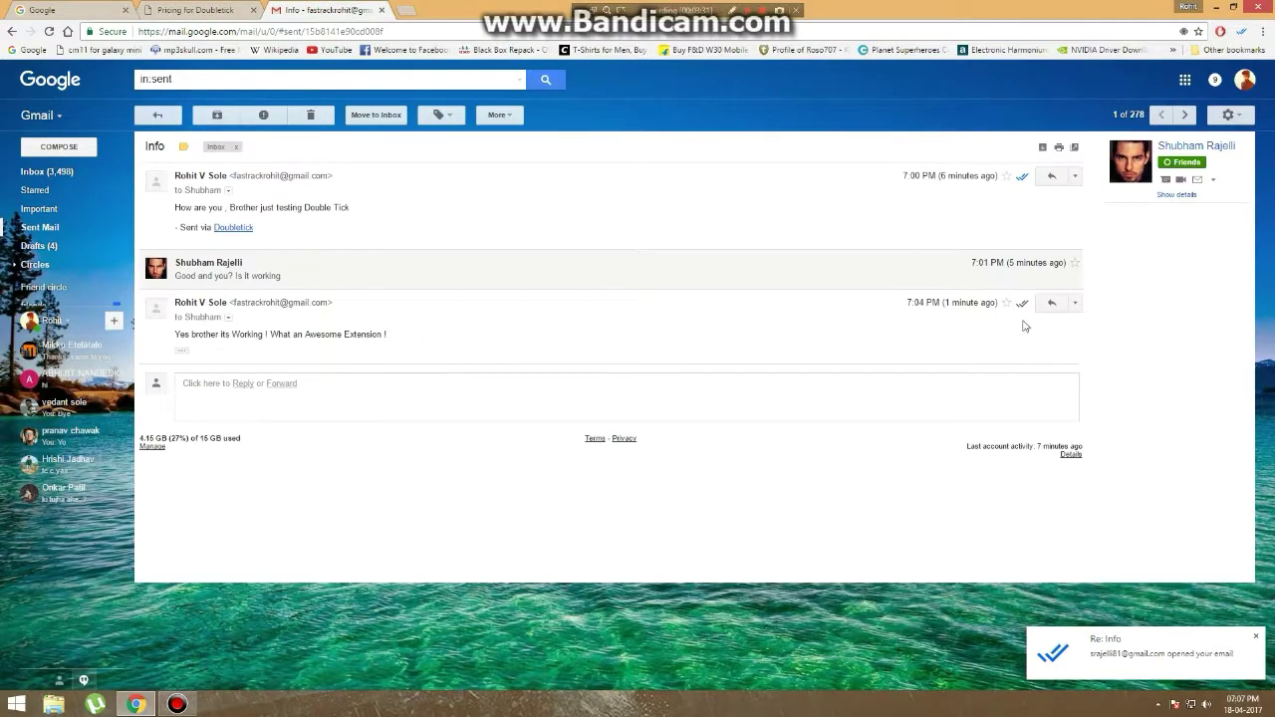
pyautogui.click(158, 115)
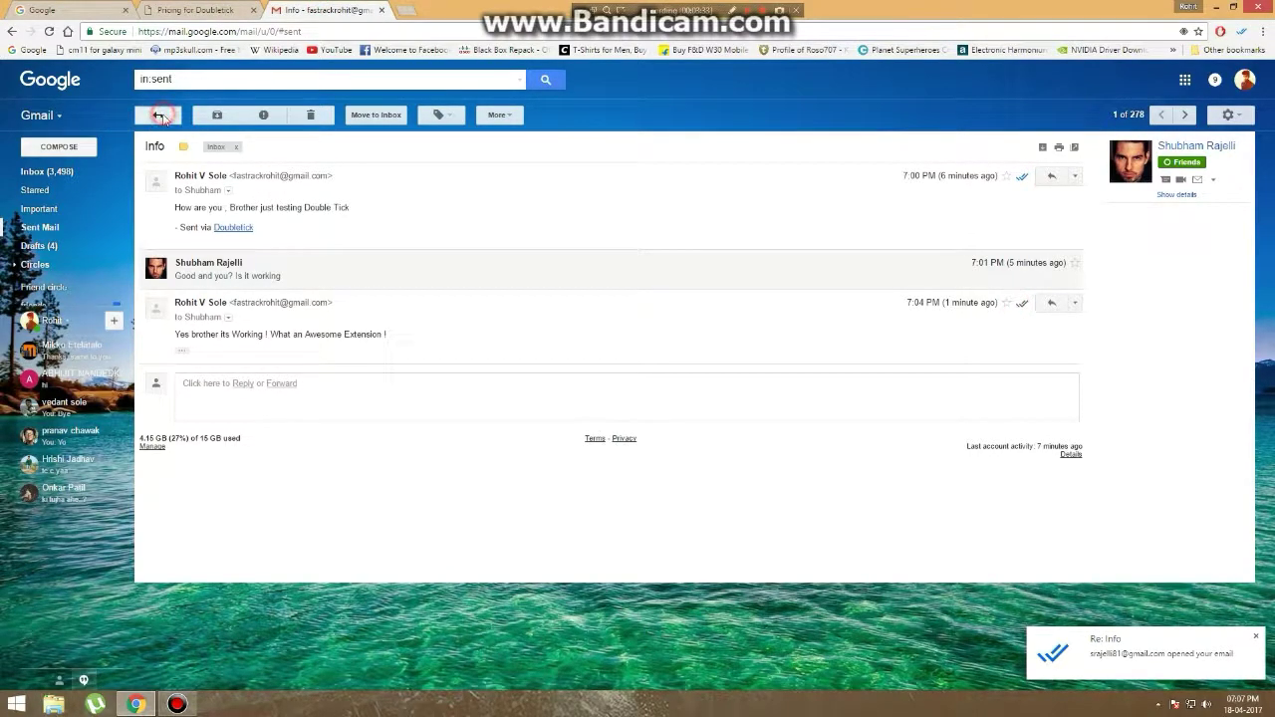
pyautogui.click(239, 148)
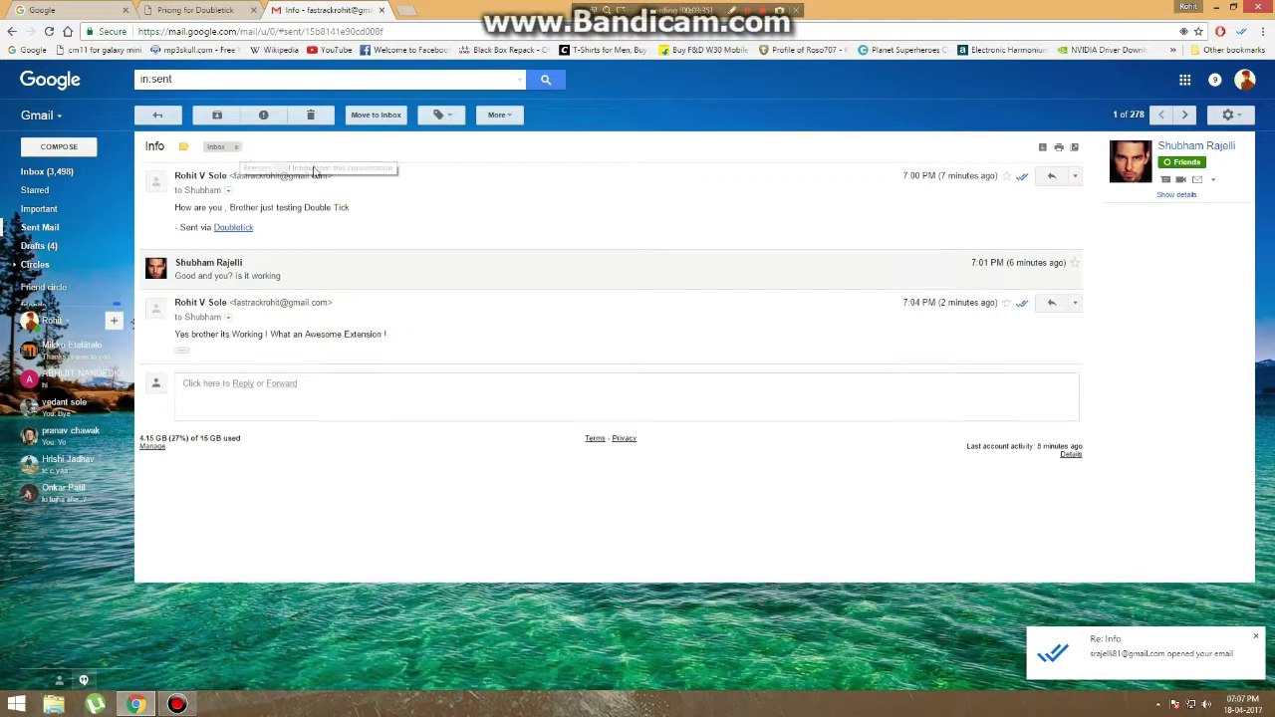